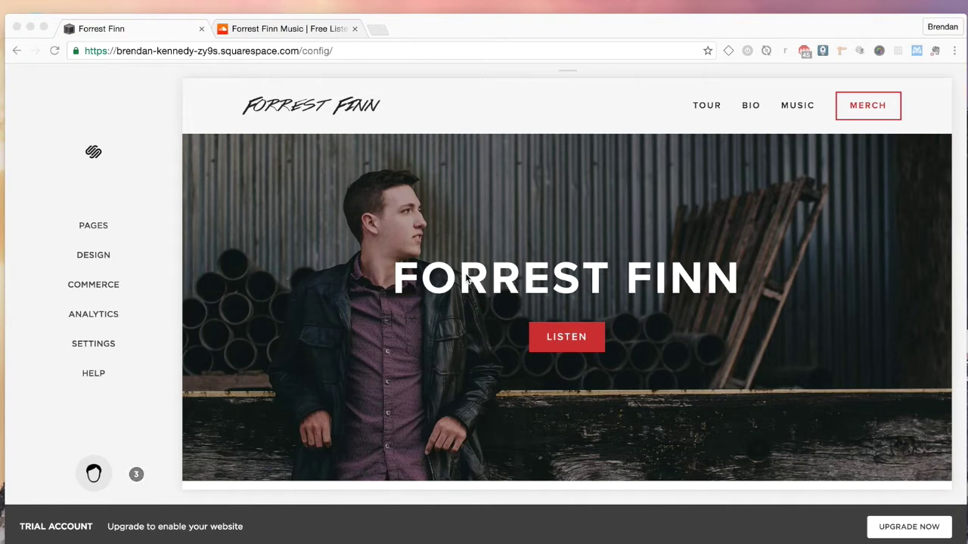
- Scroll to the Music section's two SoundCloud players and bring up its EDIT/BANNER/SETTINGS toolbar
scroll(466, 279, "down", 10)
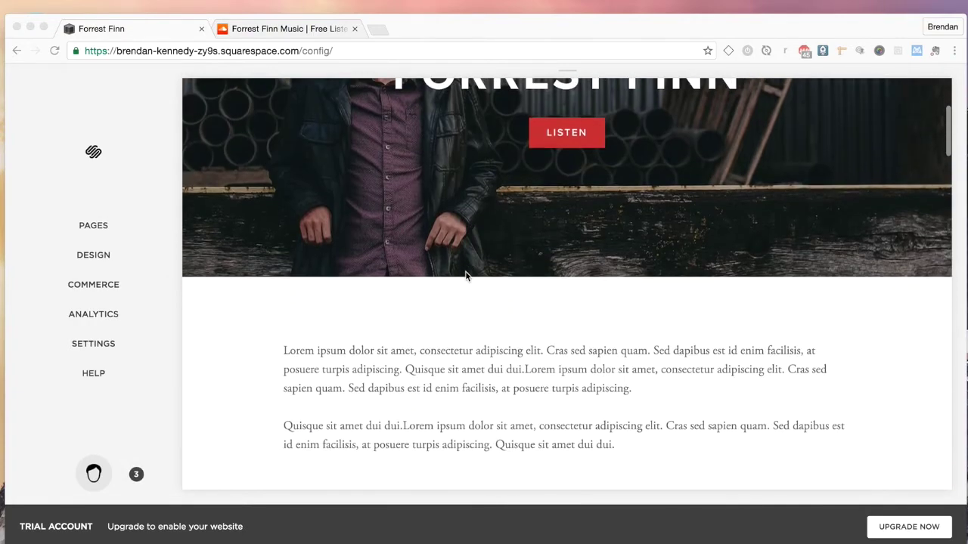
scroll(467, 277, "down", 5)
scroll(467, 277, "up", 4)
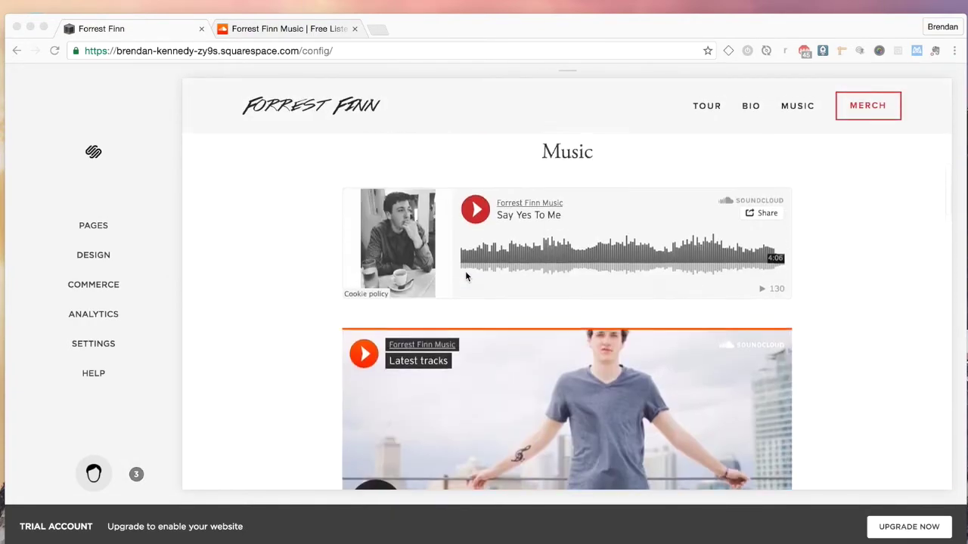
scroll(466, 276, "up", 10)
scroll(466, 276, "down", 2)
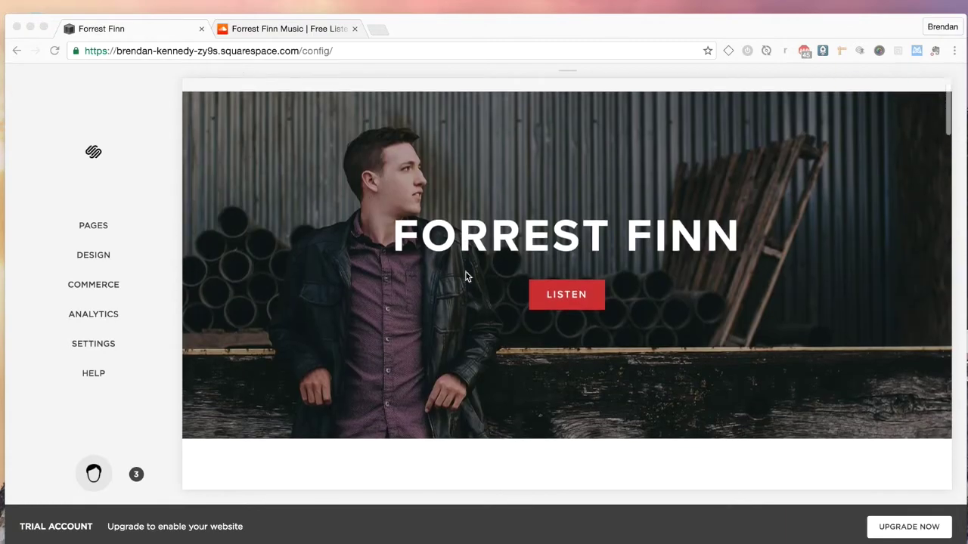
scroll(466, 276, "up", 2)
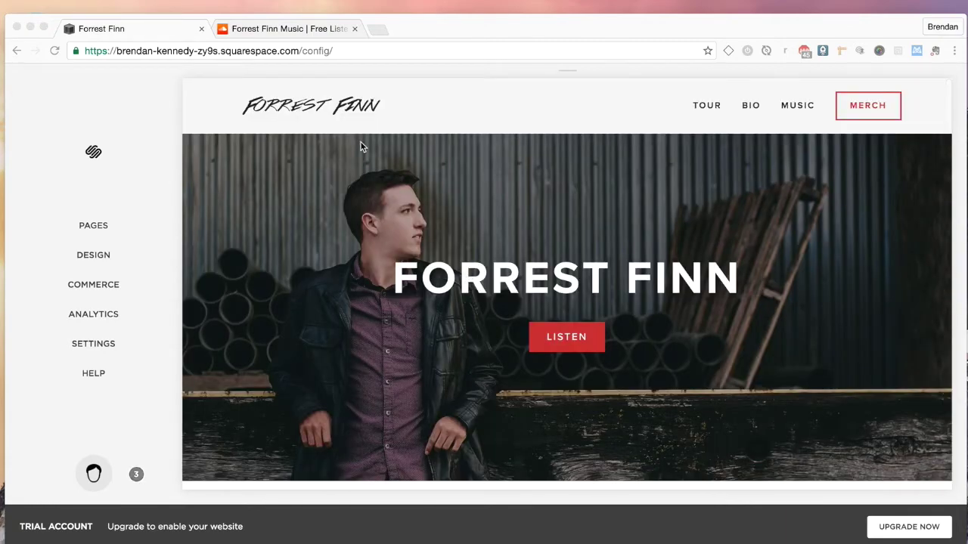
scroll(386, 181, "down", 5)
scroll(401, 221, "down", 8)
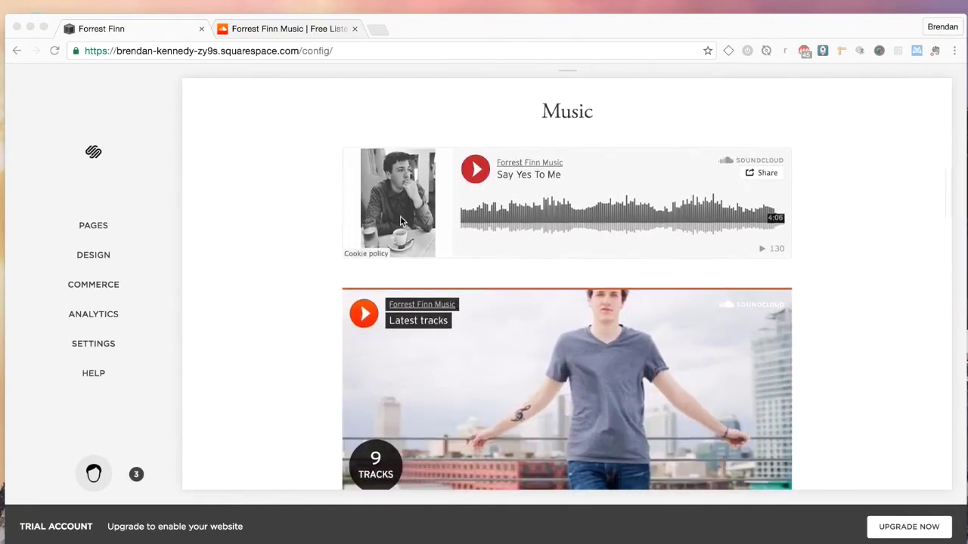
scroll(401, 221, "down", 2)
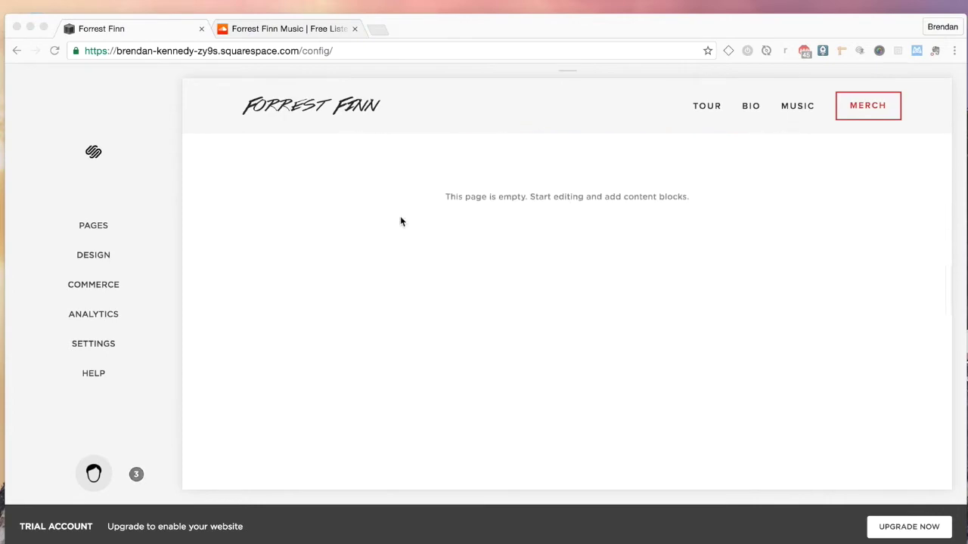
scroll(401, 221, "up", 4)
scroll(400, 216, "up", 5)
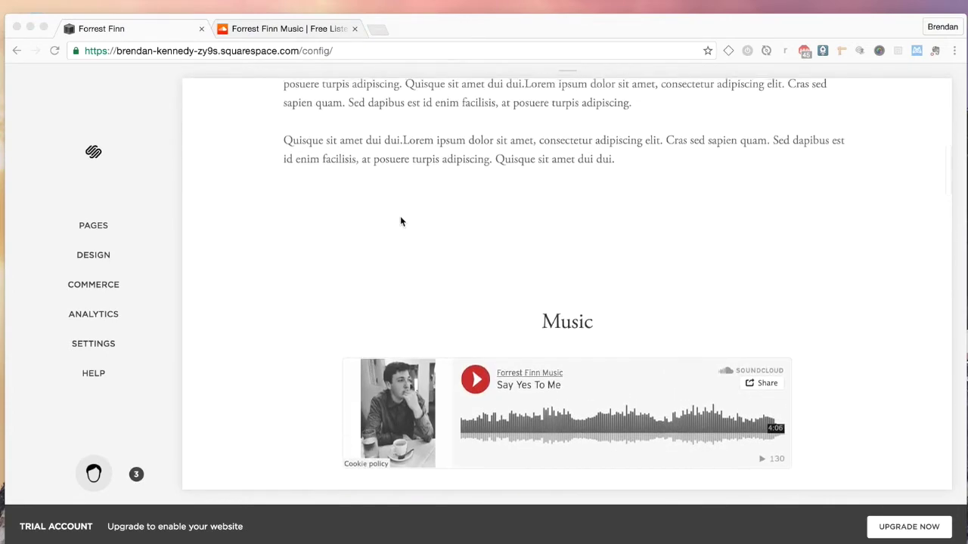
scroll(400, 216, "down", 2)
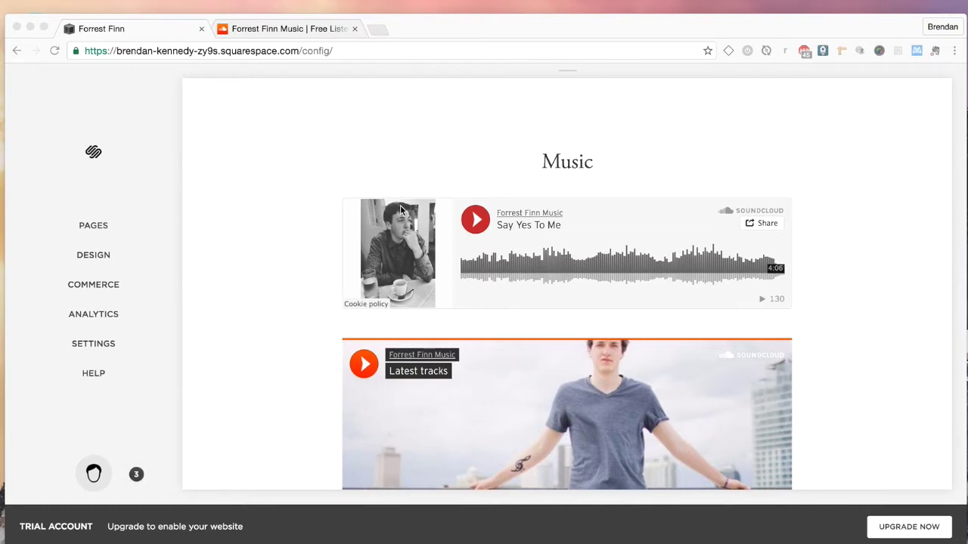
left_click(222, 144)
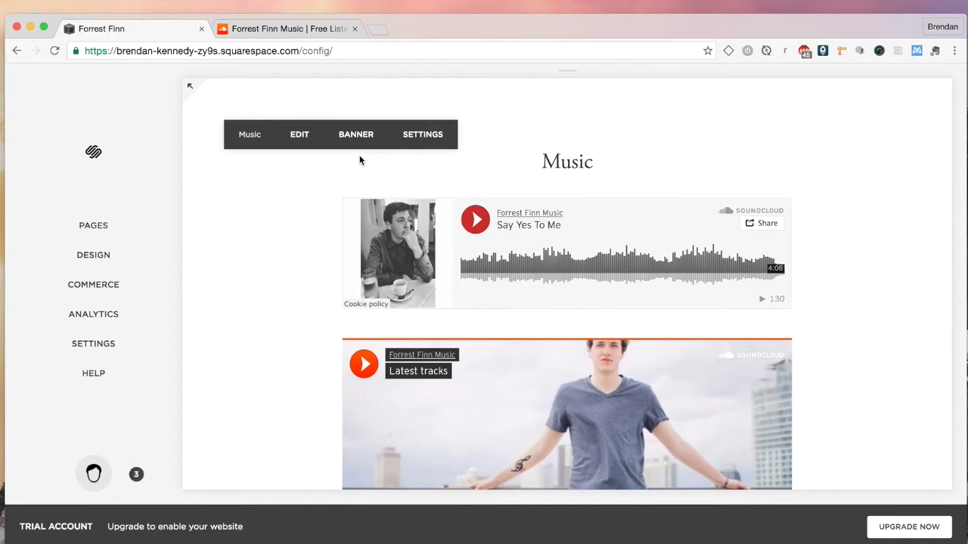
scroll(359, 160, "down", 5)
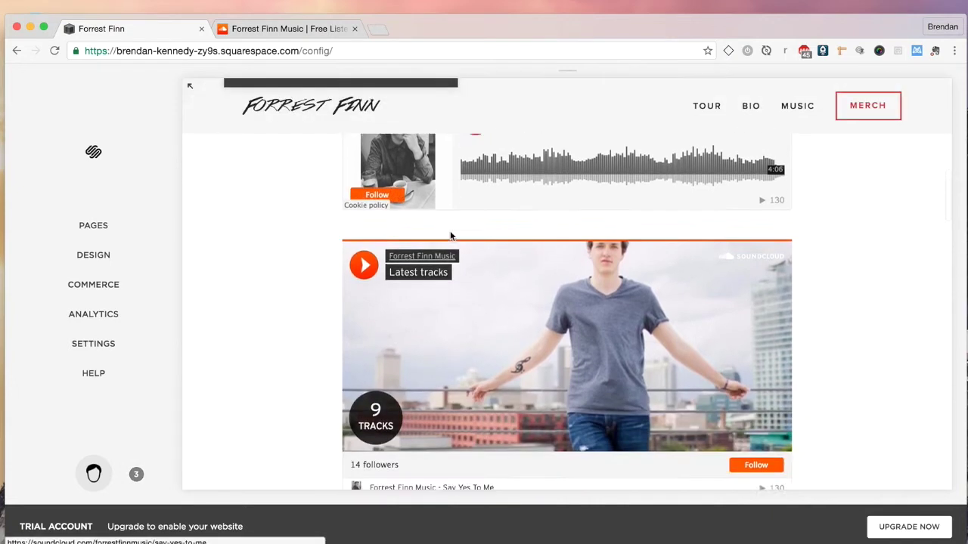
scroll(621, 249, "up", 4)
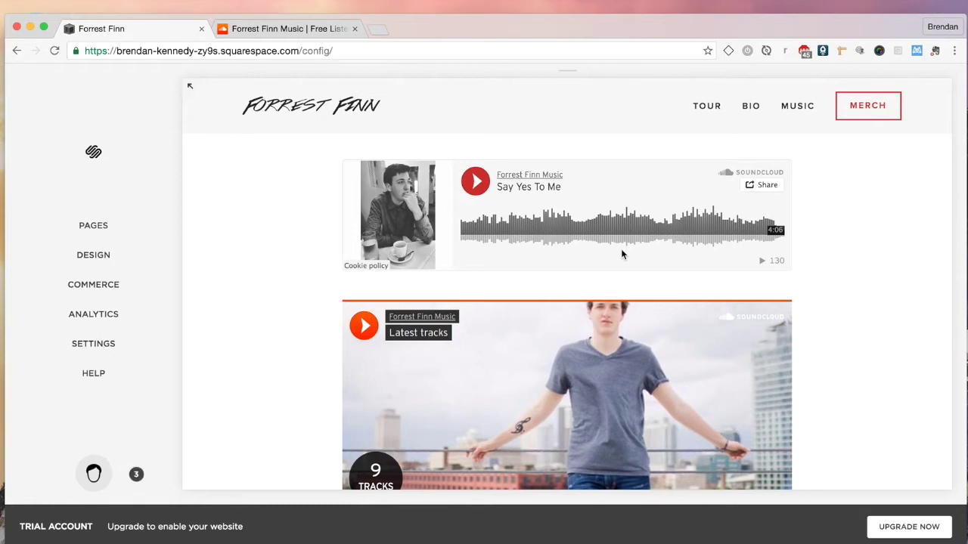
scroll(621, 250, "down", 3)
scroll(620, 250, "down", 2)
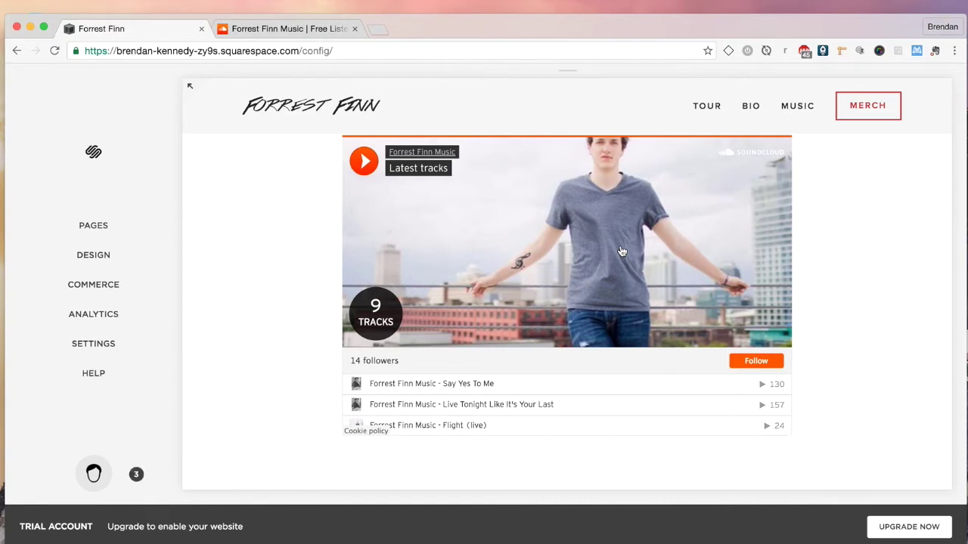
mouse_move(635, 278)
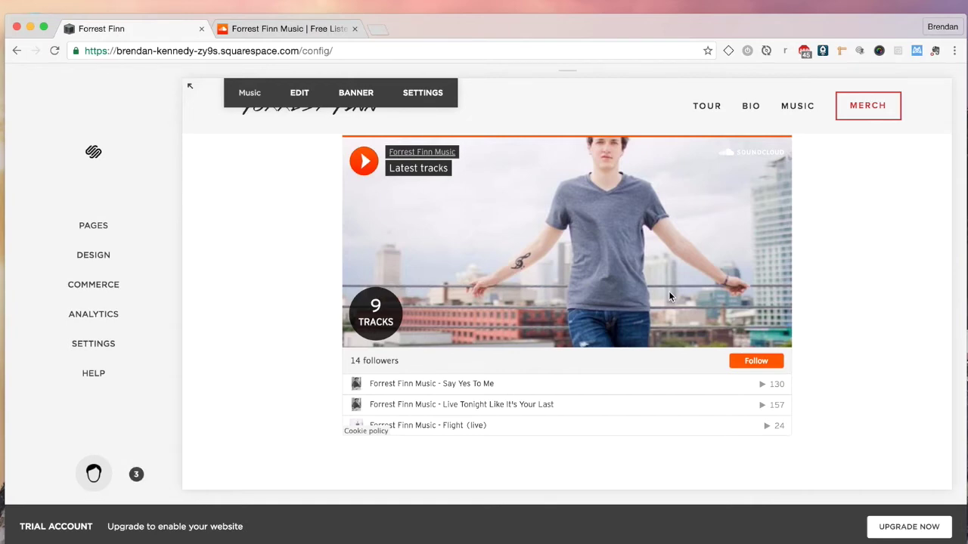
scroll(668, 296, "up", 5)
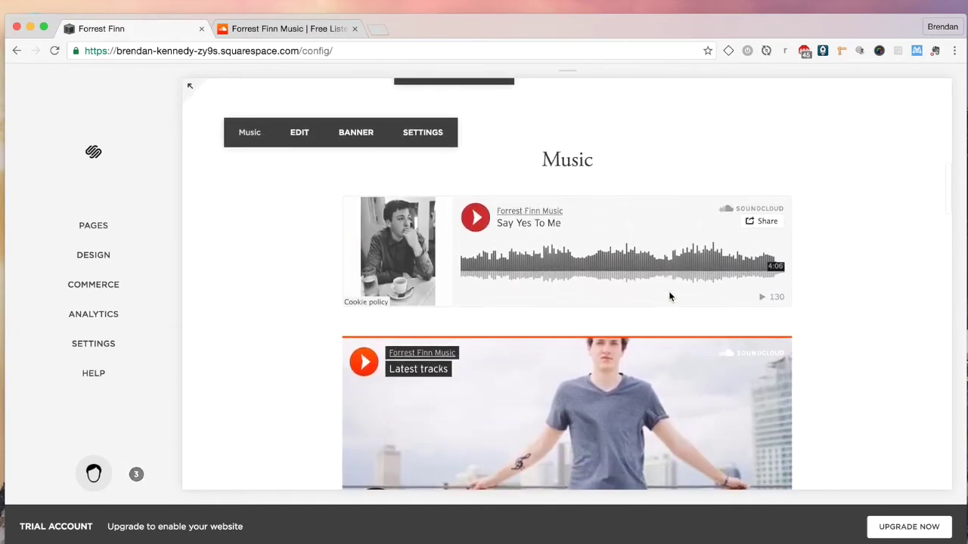
- On the SoundCloud profile, open and select the embed code for Say Yes To Me
key("ctrl+Tab")
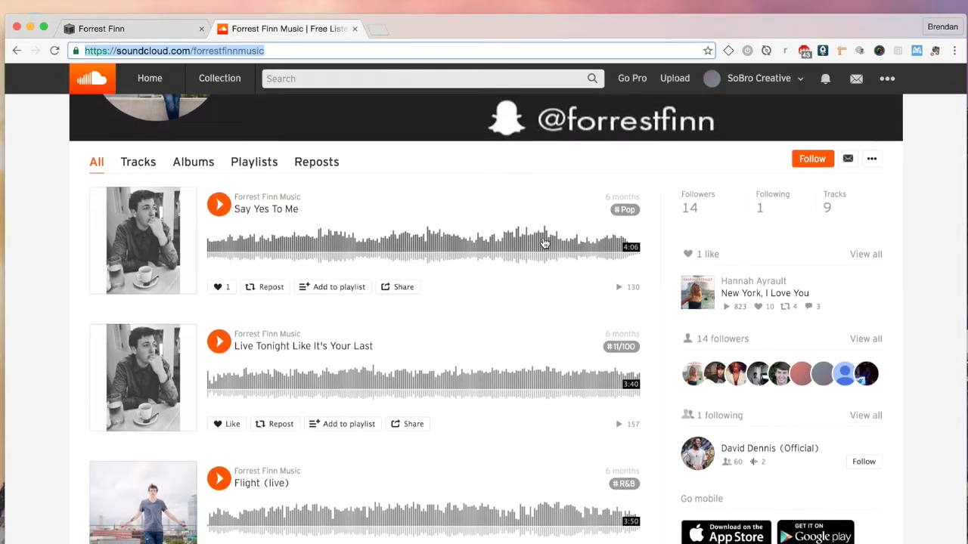
scroll(544, 241, "down", 1)
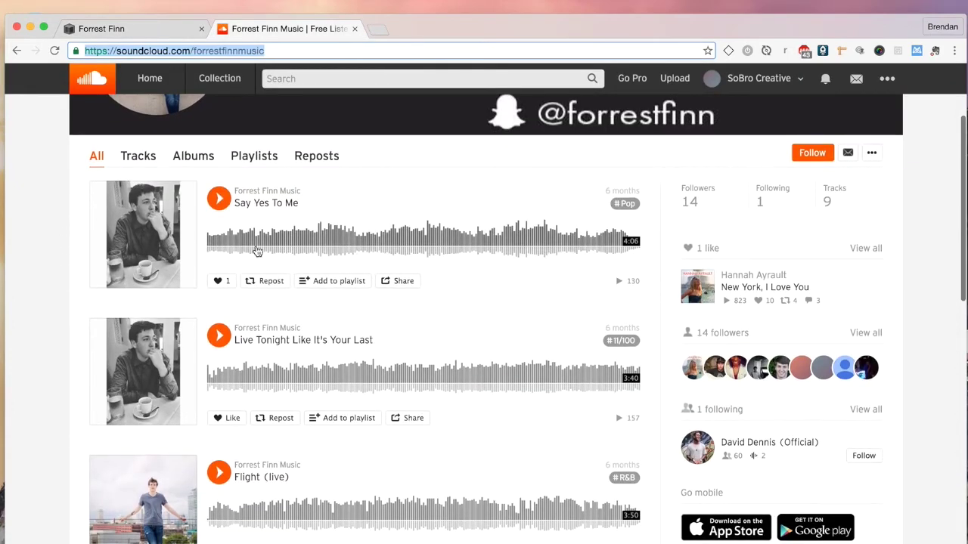
left_click(405, 288)
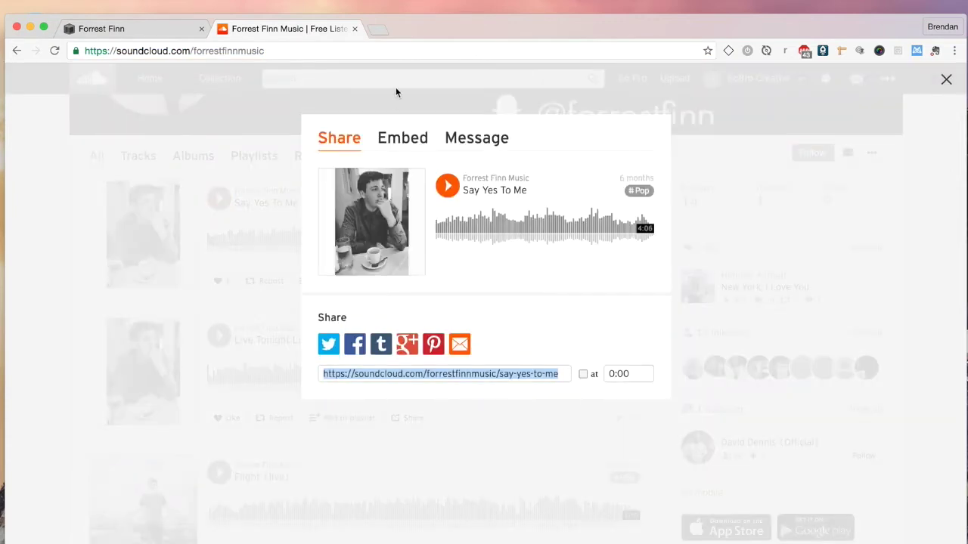
left_click(400, 147)
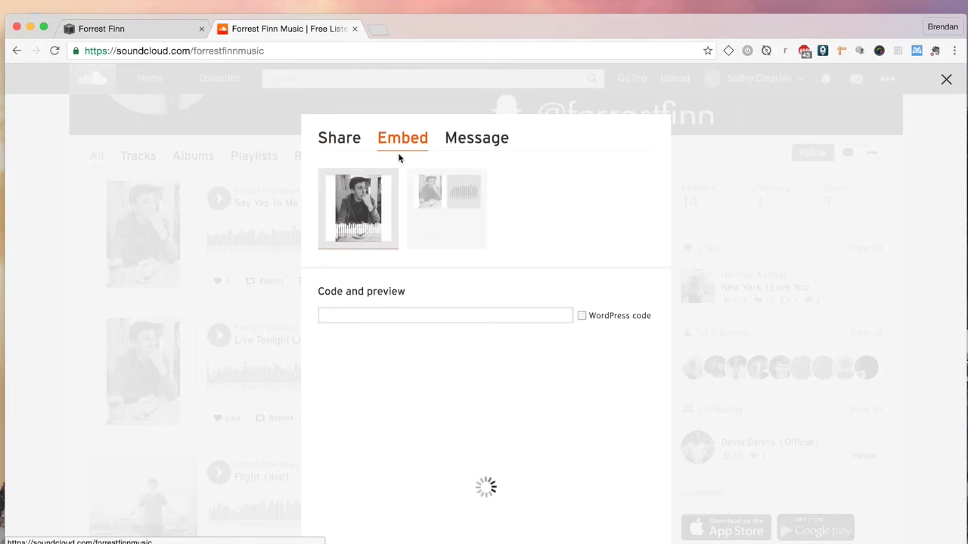
left_click(524, 317)
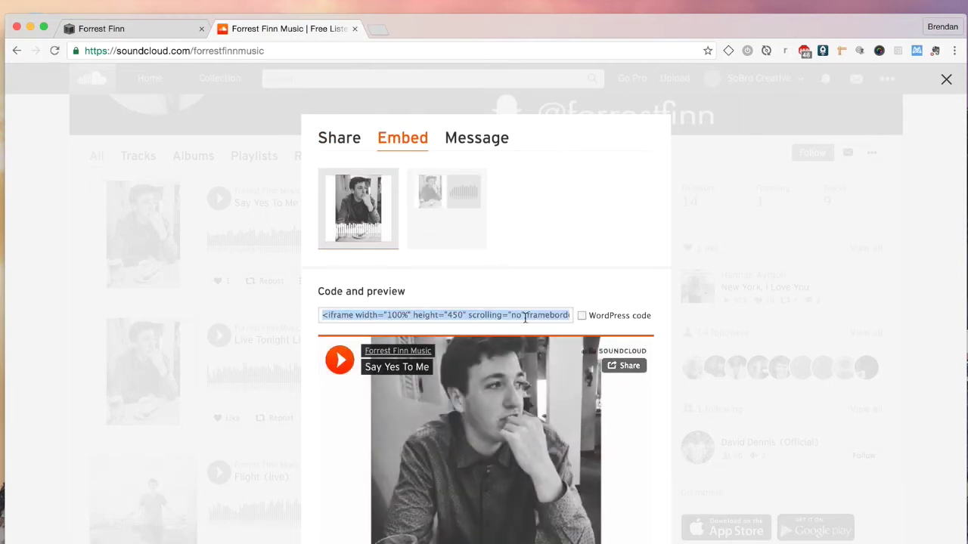
- Switch the embed to the compact player style and reveal its colour options
scroll(393, 444, "down", 4)
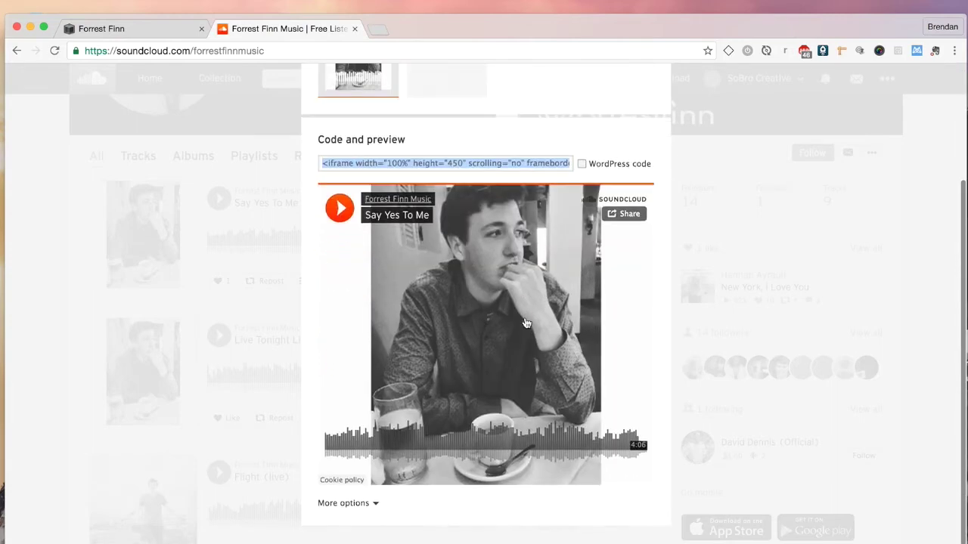
left_click(343, 503)
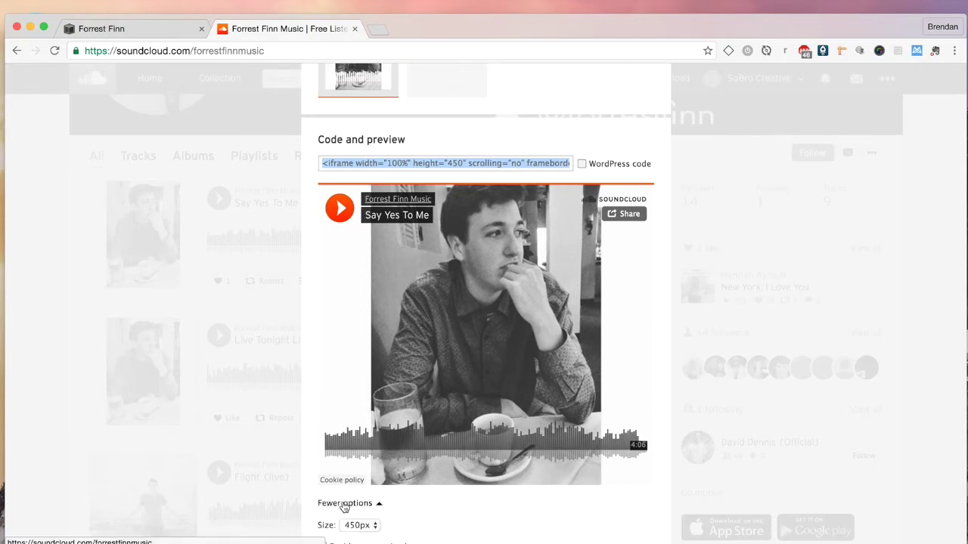
scroll(459, 478, "down", 2)
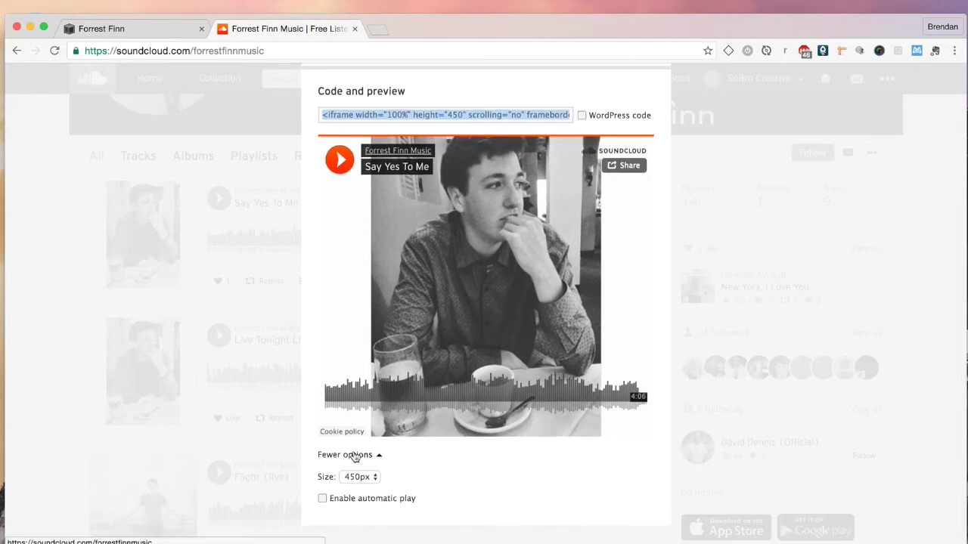
left_click(353, 456)
scroll(355, 456, "up", 4)
left_click(446, 204)
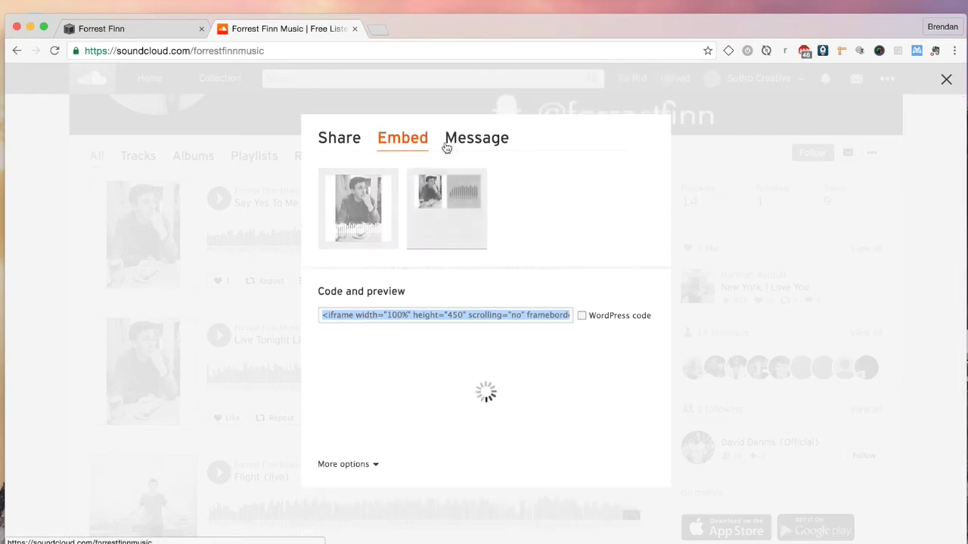
left_click(367, 466)
scroll(467, 478, "down", 1)
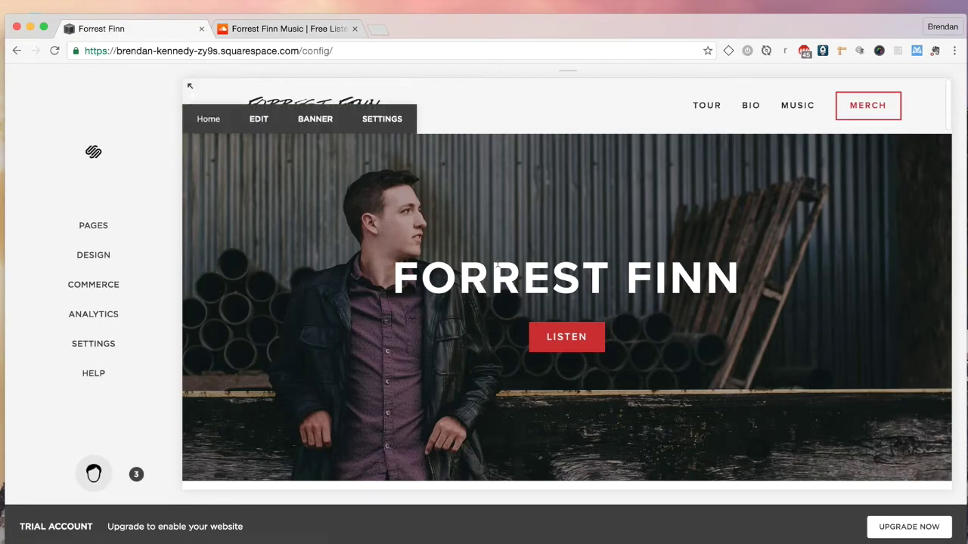
- Set the embed player colour to the red sampled from the Listen button (#cc2b2b)
key("super+shift+c")
left_click(594, 340)
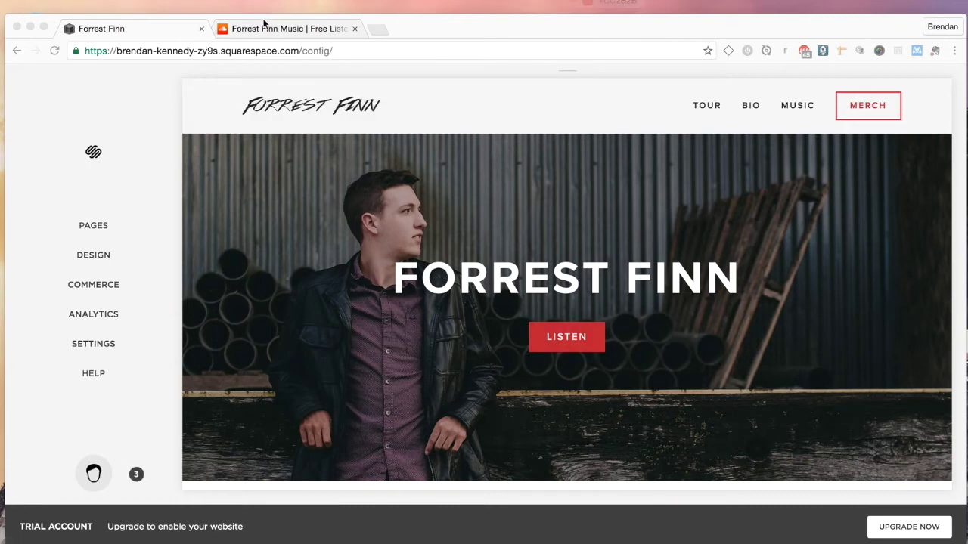
left_click(261, 28)
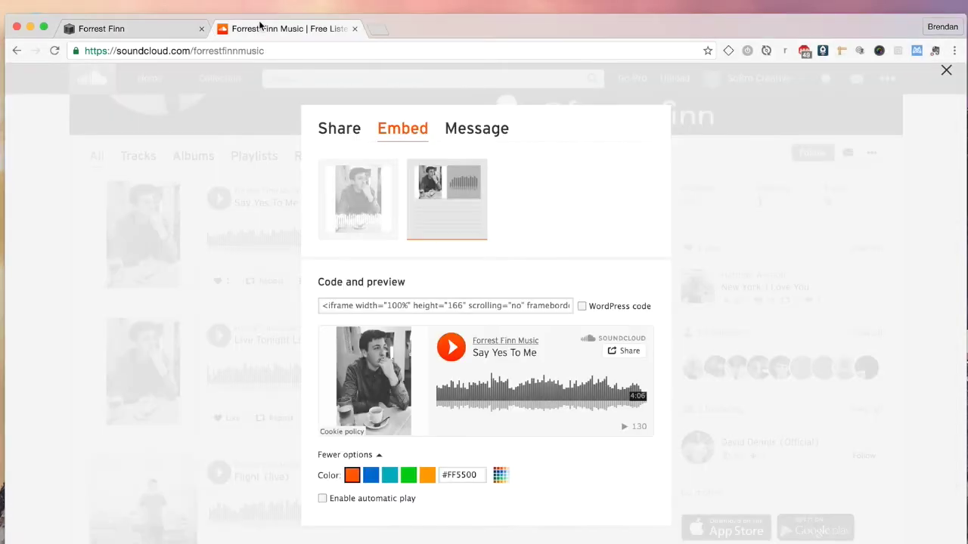
triple_click(468, 474)
key("super+v")
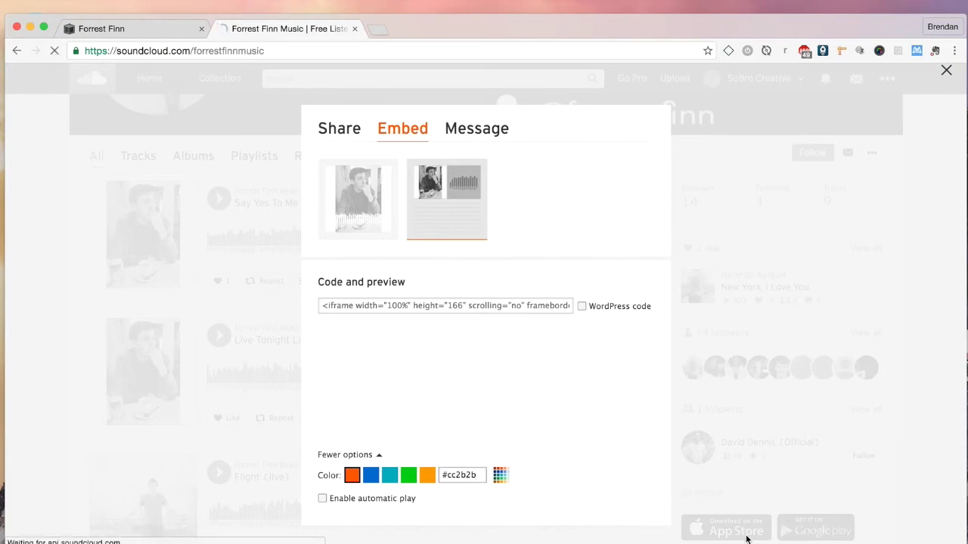
- Select the updated embed code and return to the Forrest Finn site
left_click(496, 305)
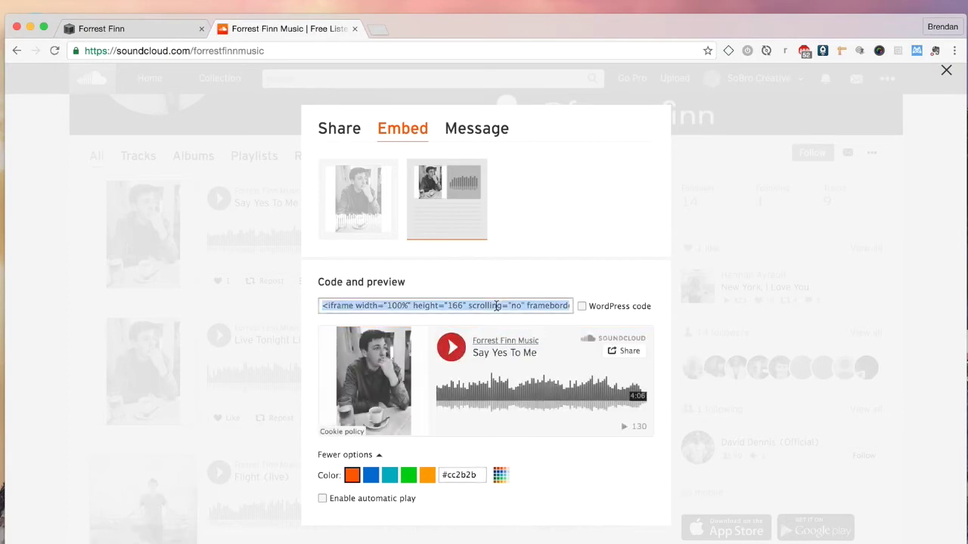
key("ctrl+shift+Tab")
scroll(496, 305, "down", 15)
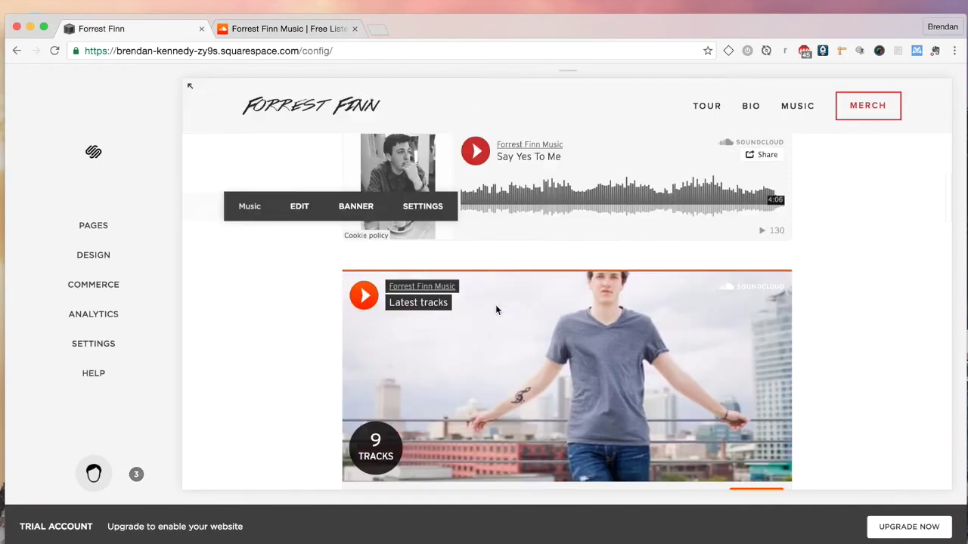
- Edit the Music page and delete the Latest tracks and Say Yes To Me player blocks
scroll(496, 305, "up", 3)
left_click(296, 138)
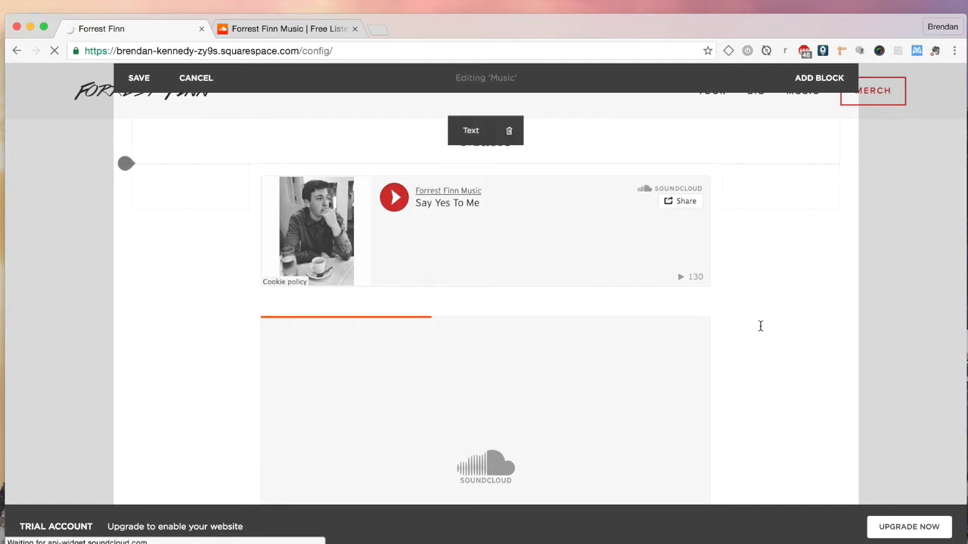
mouse_move(524, 224)
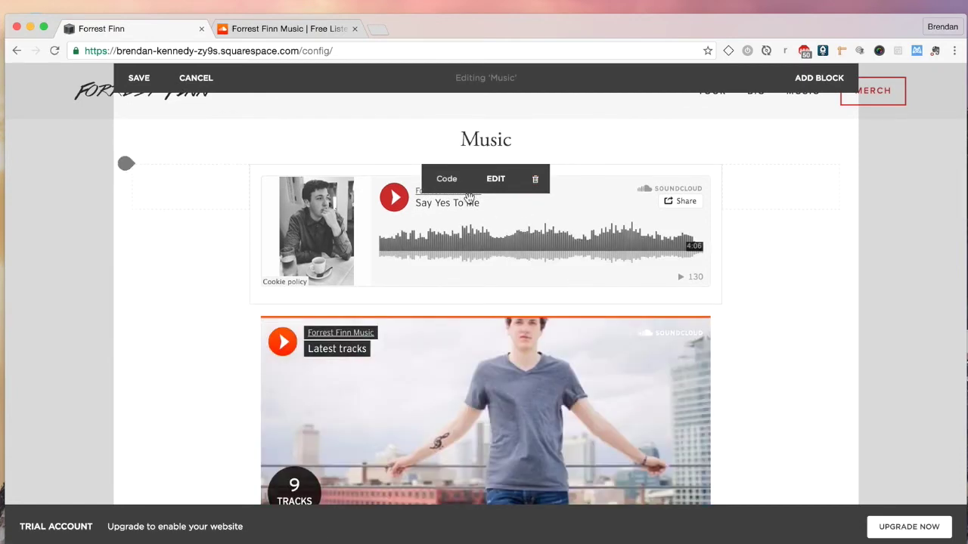
scroll(458, 227, "down", 2)
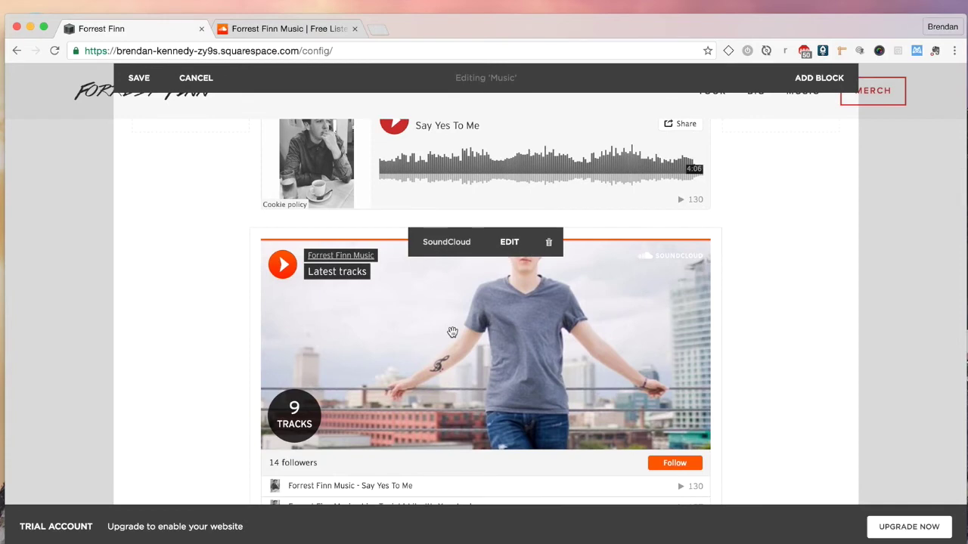
scroll(451, 331, "up", 2)
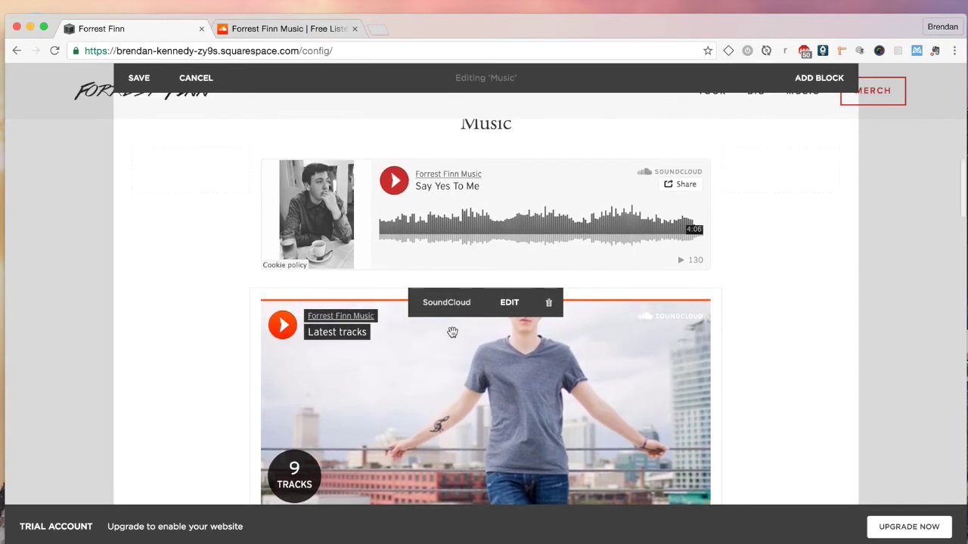
left_click(548, 310)
left_click(587, 344)
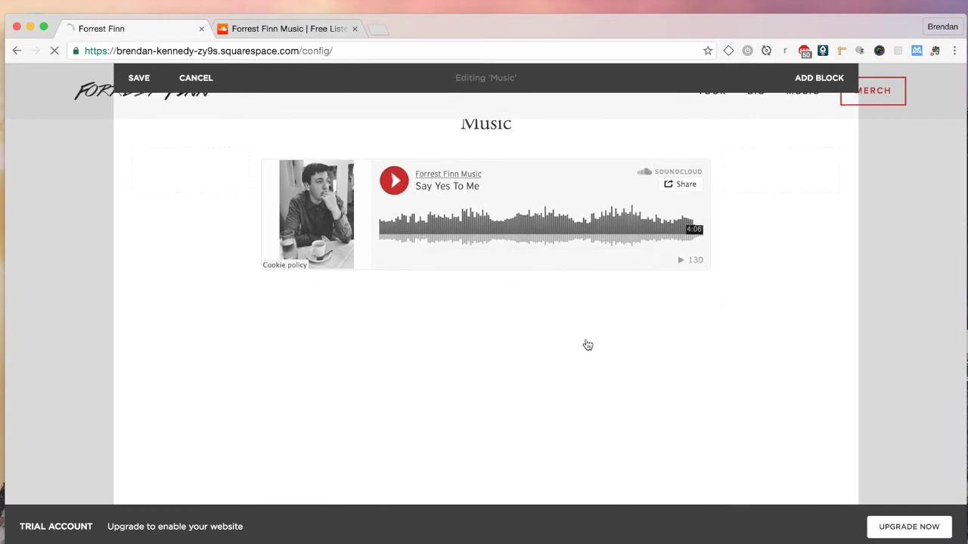
left_click(536, 164)
left_click(588, 216)
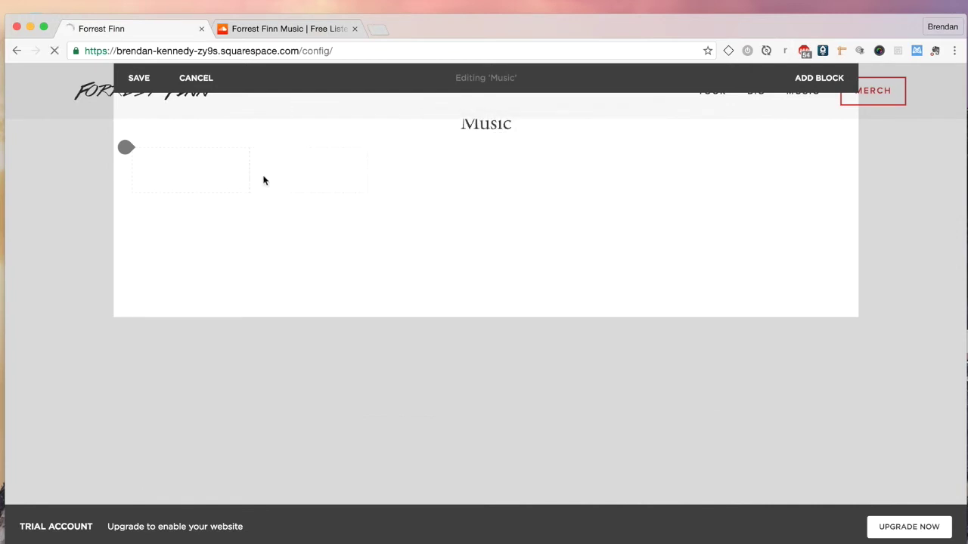
- Delete the two leftover spacer blocks
left_click(335, 162)
left_click(382, 198)
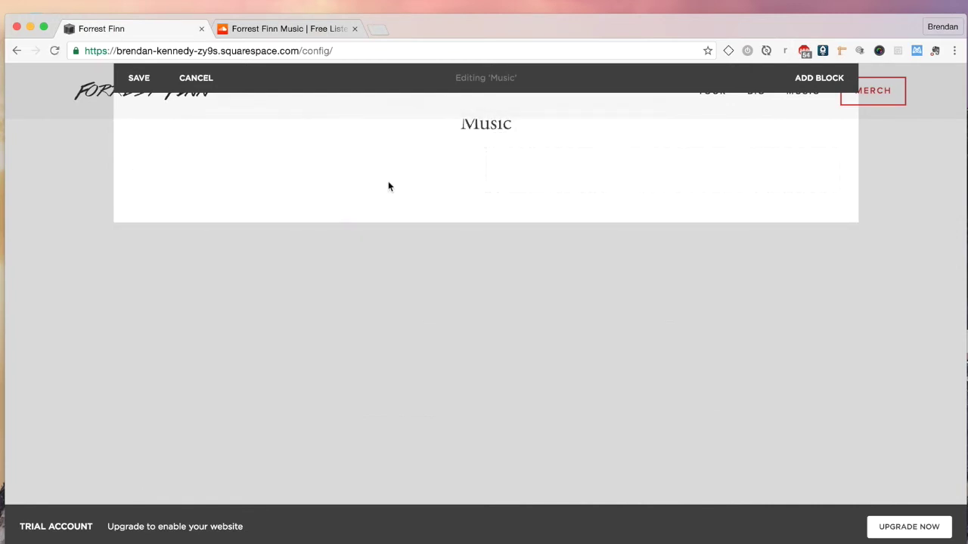
left_click(515, 162)
left_click(536, 198)
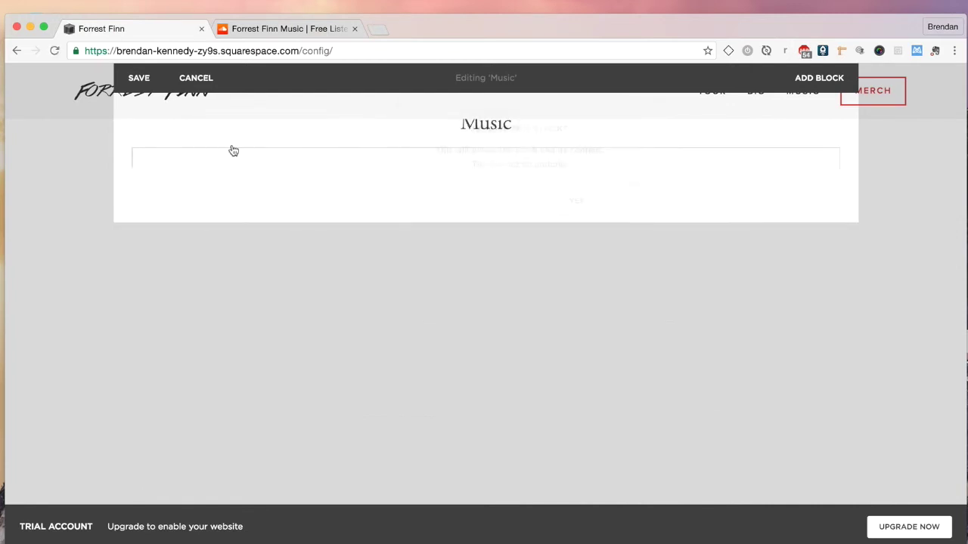
- Insert a Code block, replacing its Hello, World! placeholder with the Say Yes To Me iframe
left_click(134, 150)
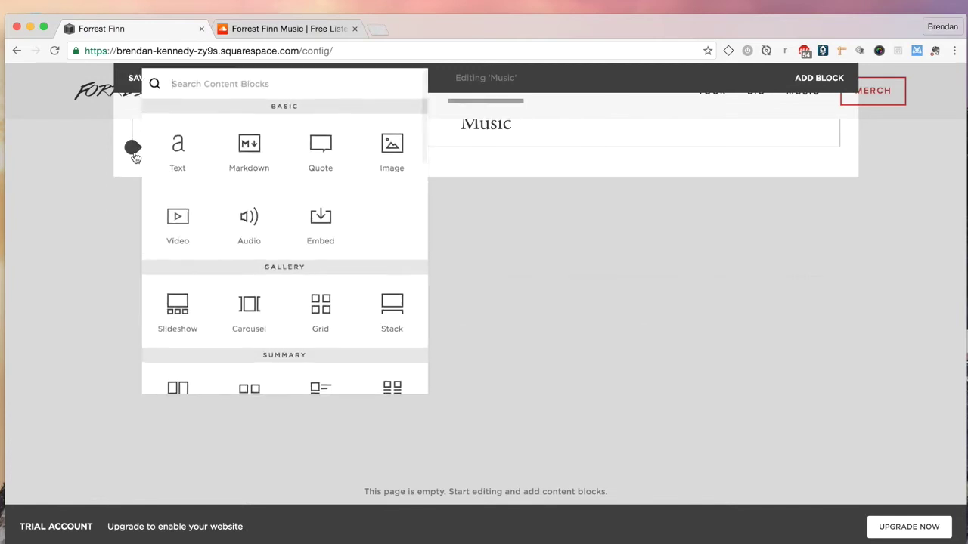
type("code")
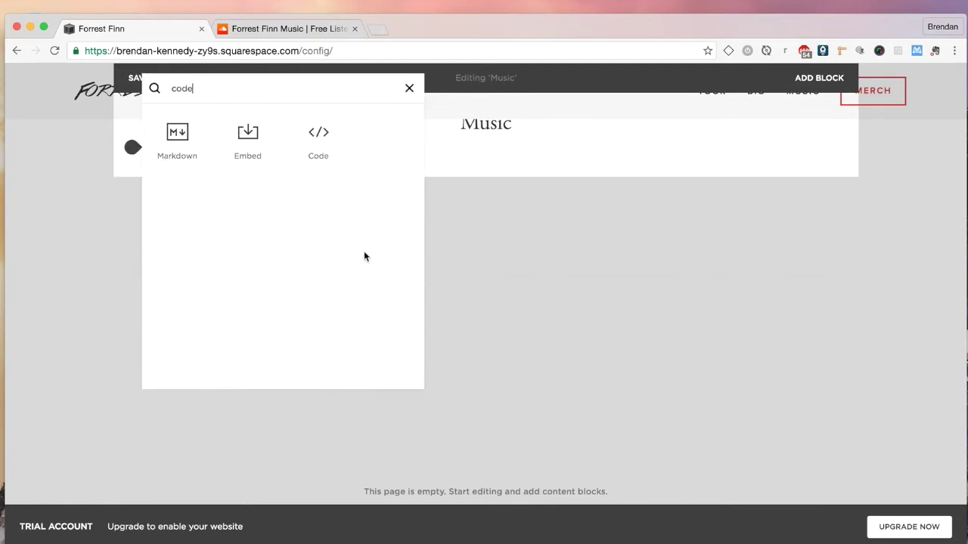
left_click(325, 155)
key("super+a")
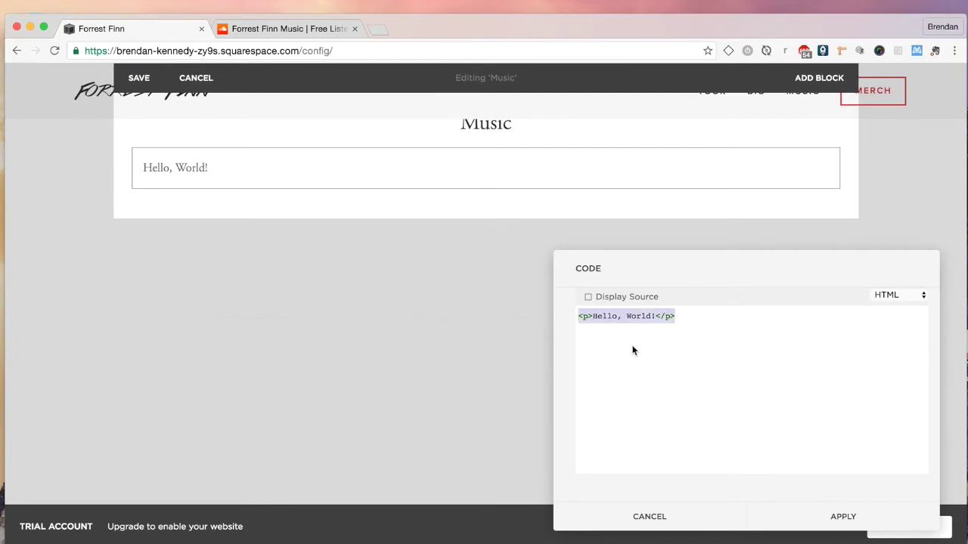
key("BackSpace")
key("super+v")
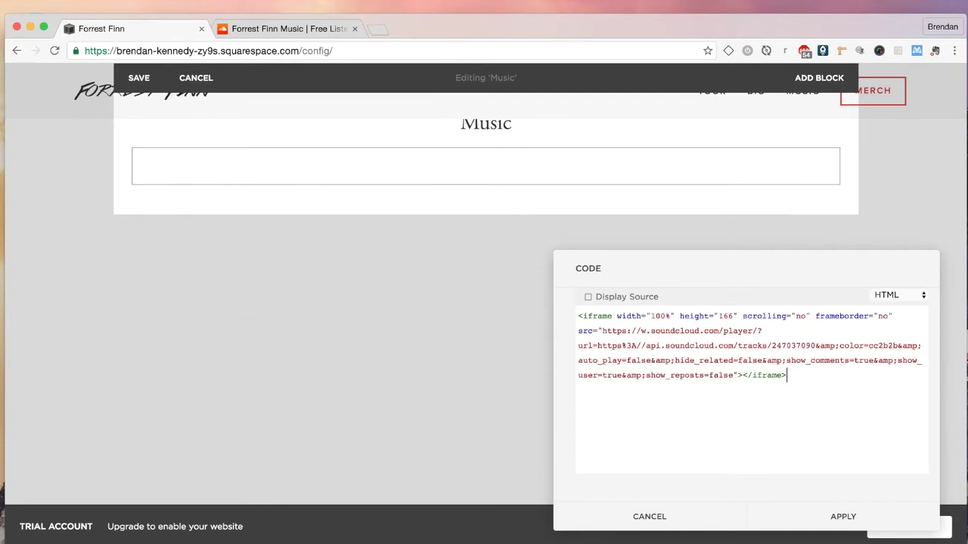
left_click(863, 520)
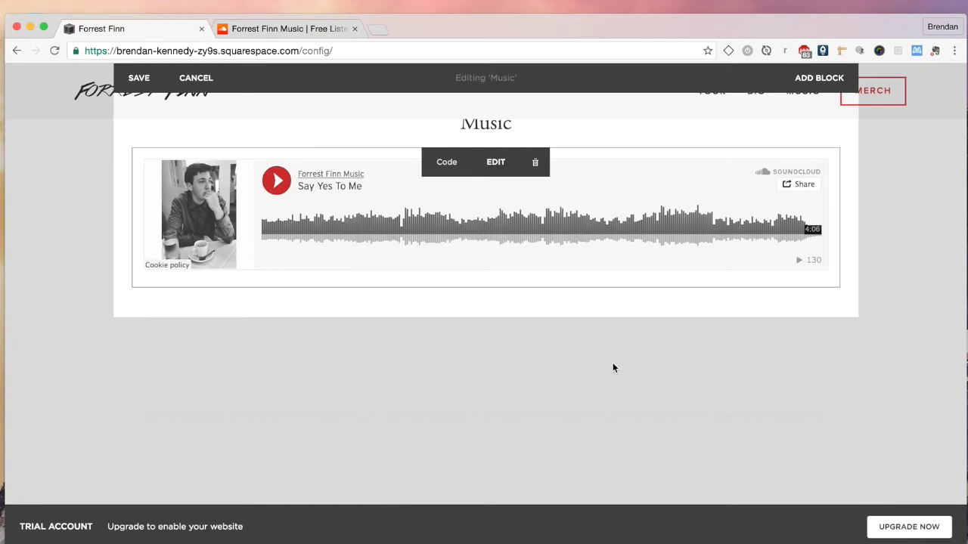
key("ctrl+Tab")
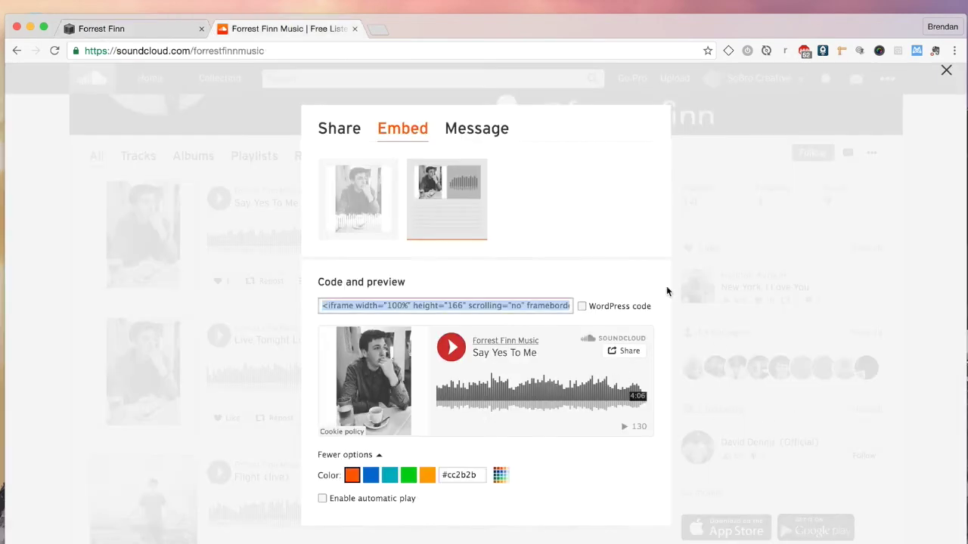
- Close SoundCloud's embed dialog and copy the Forrest Finn Music profile URL
left_click(768, 239)
scroll(325, 270, "up", 3)
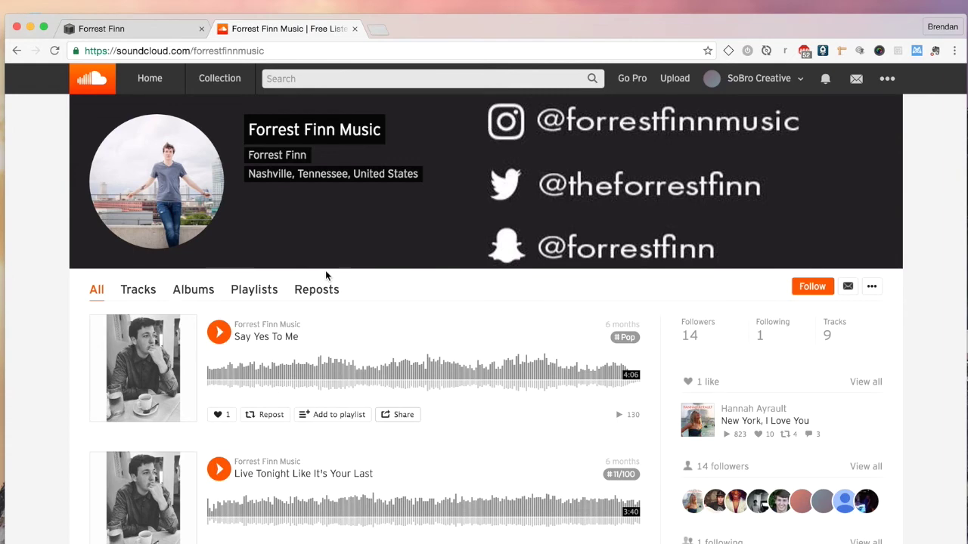
key("super+l")
key("super+c")
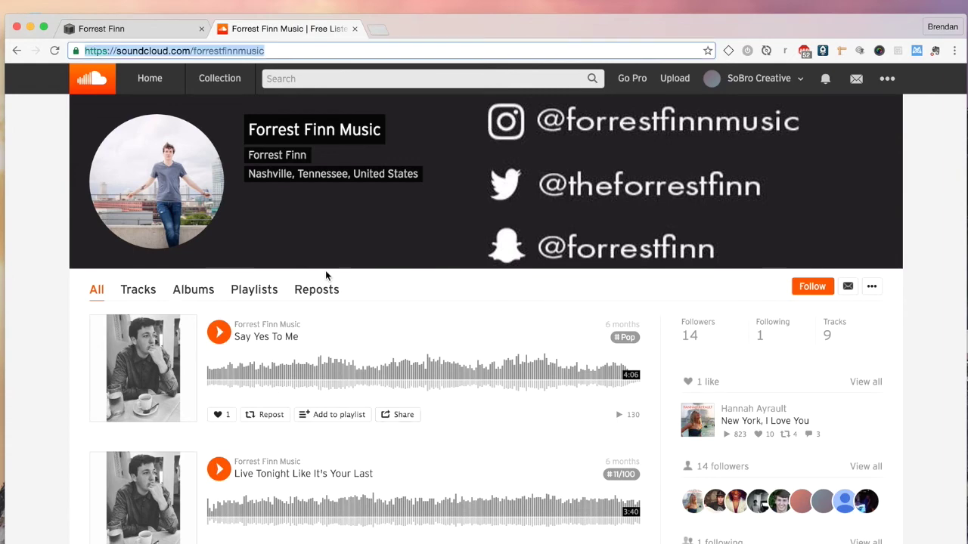
key("ctrl+shift+Tab")
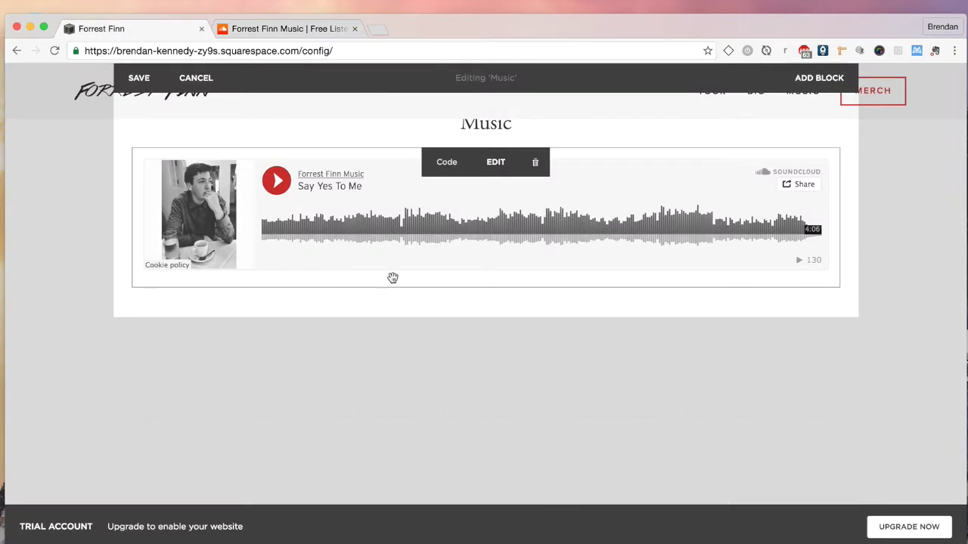
- Add a SoundCloud block with the profile URL below Say Yes To Me, then save the page
scroll(393, 276, "down", 1)
left_click(132, 266)
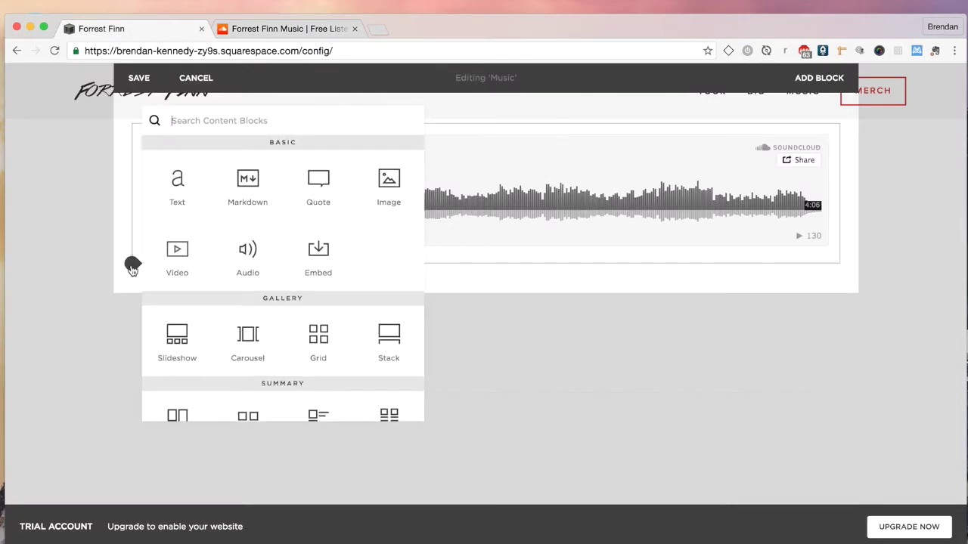
type("soundcl")
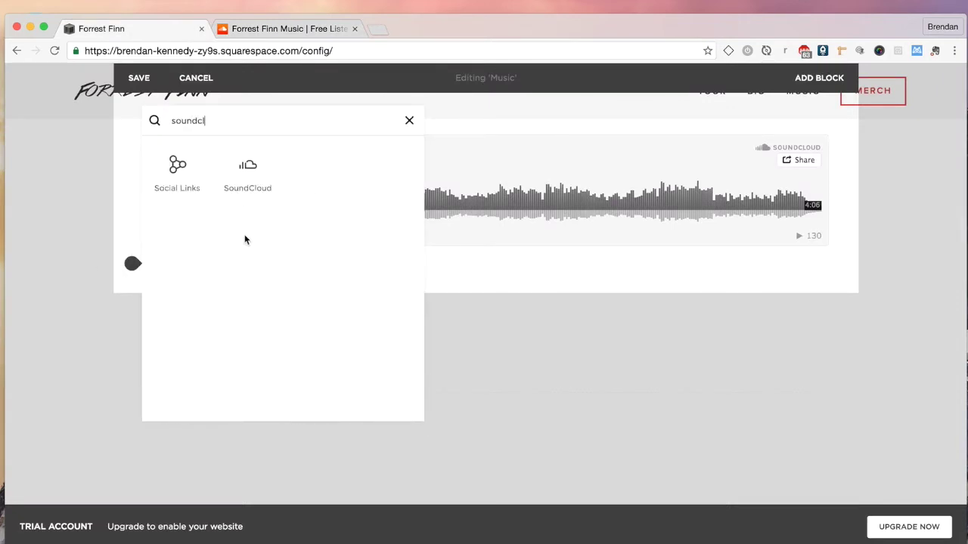
left_click(257, 171)
key("super+v")
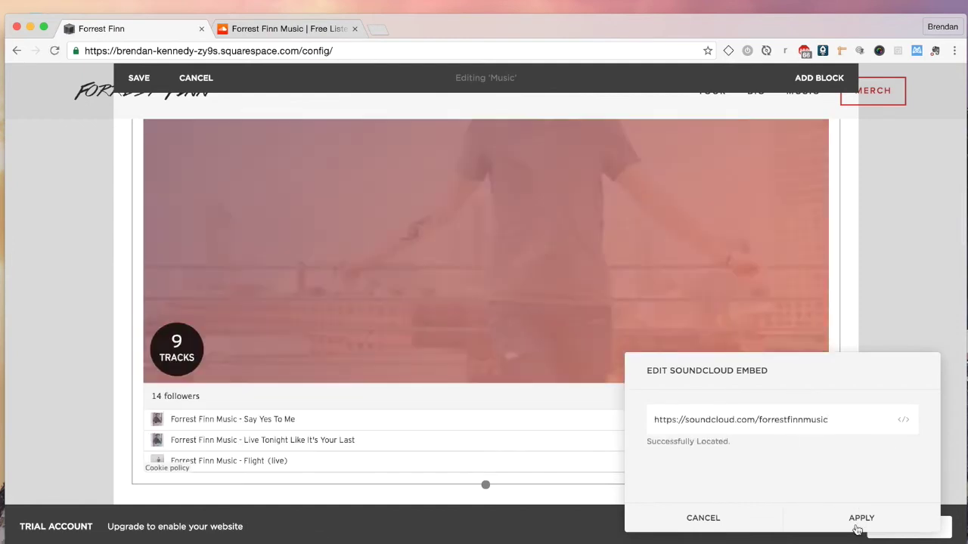
left_click(861, 519)
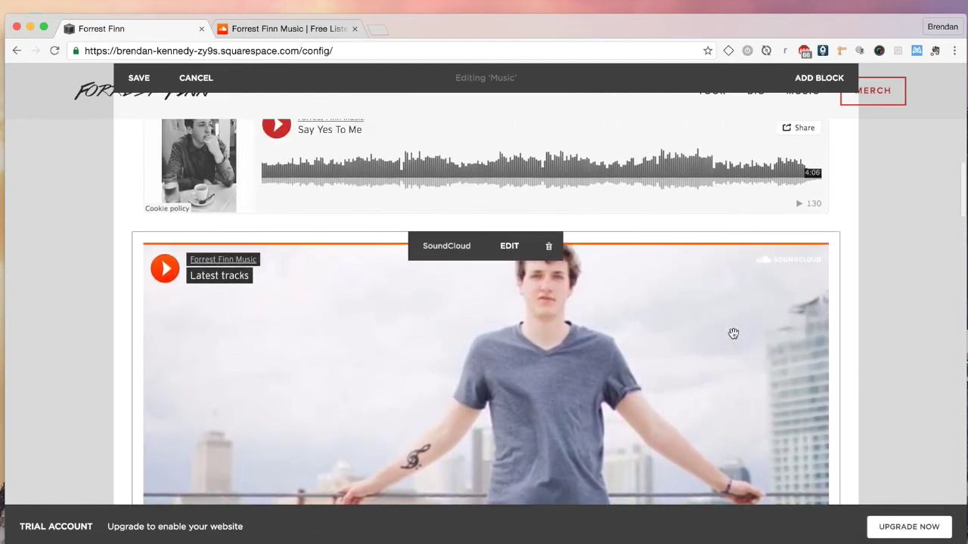
scroll(608, 323, "down", 5)
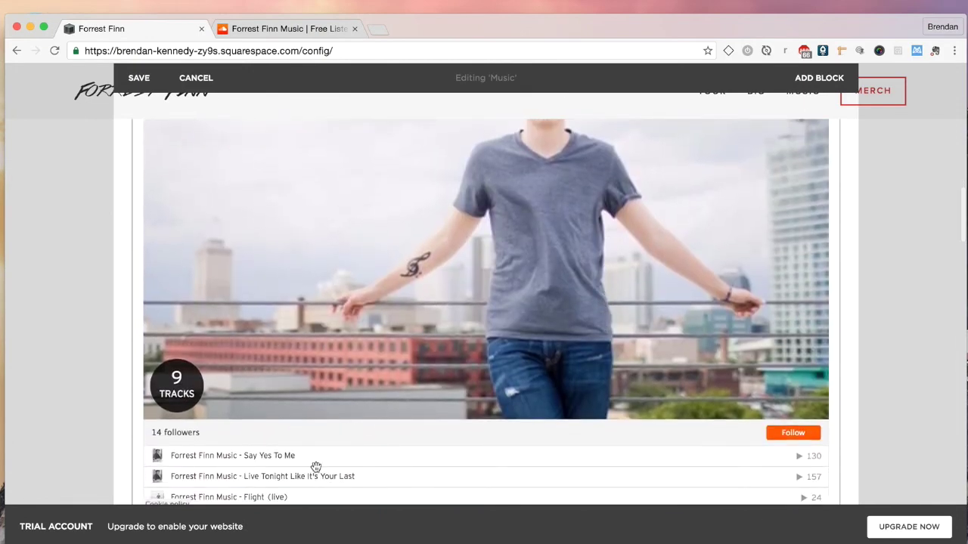
scroll(315, 466, "down", 3)
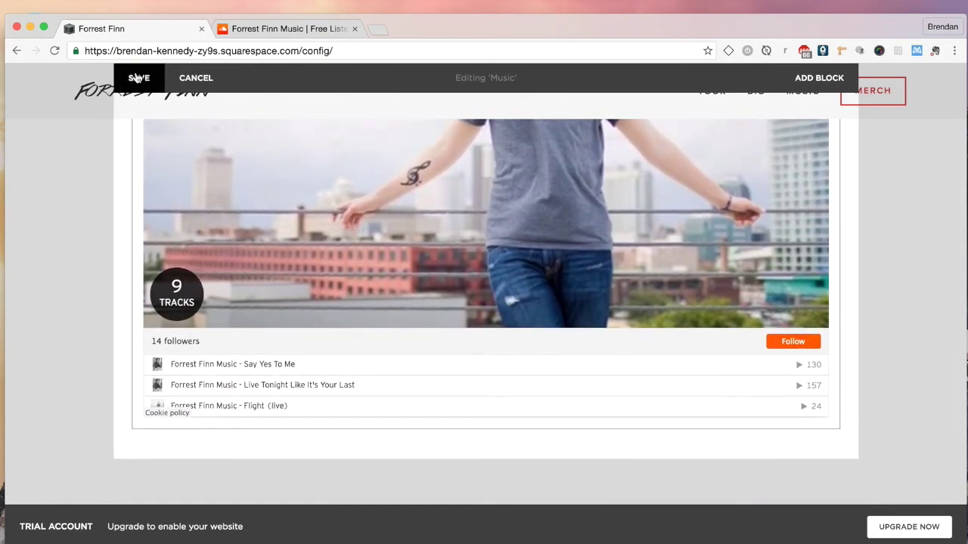
left_click(139, 78)
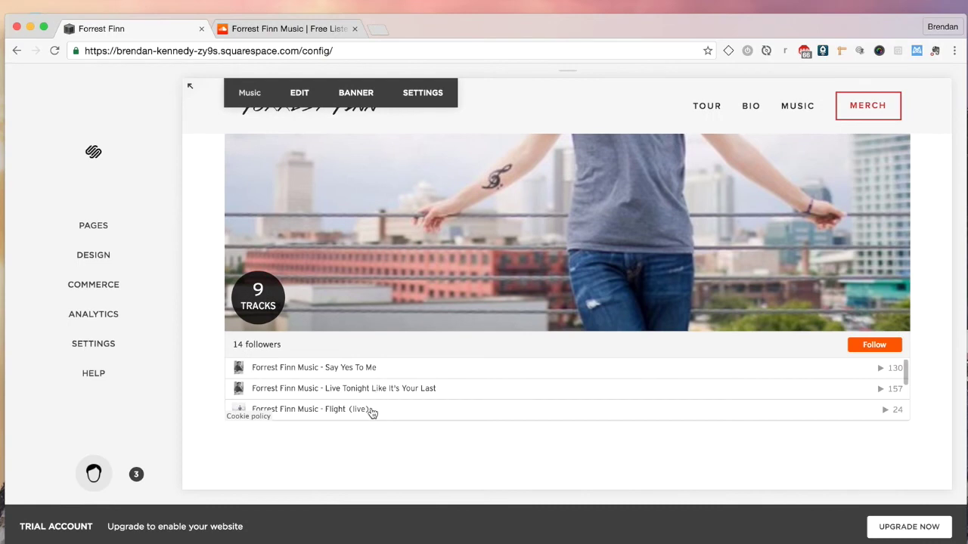
- Back in the Pages panel, begin adding a new page to Main Navigation
scroll(370, 412, "down", 5)
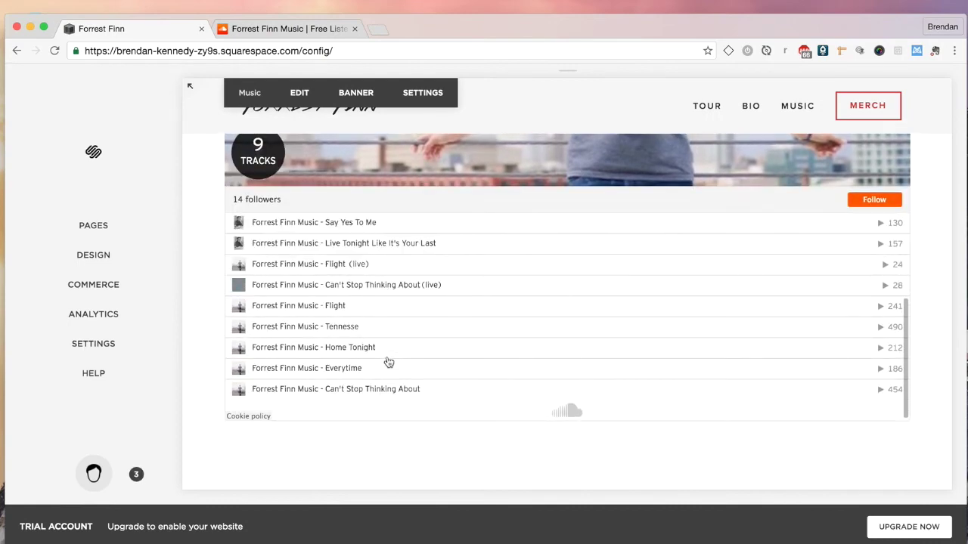
scroll(388, 363, "up", 3)
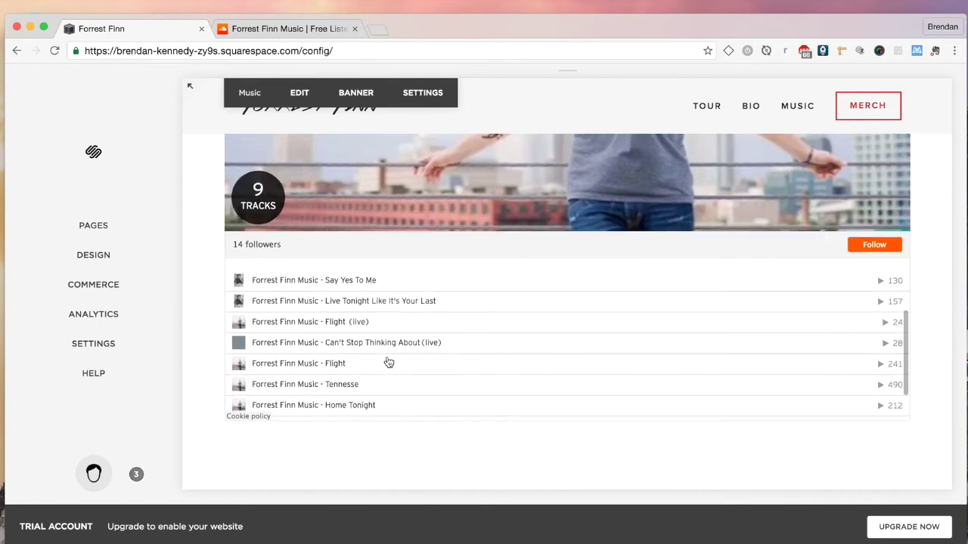
scroll(388, 363, "up", 1)
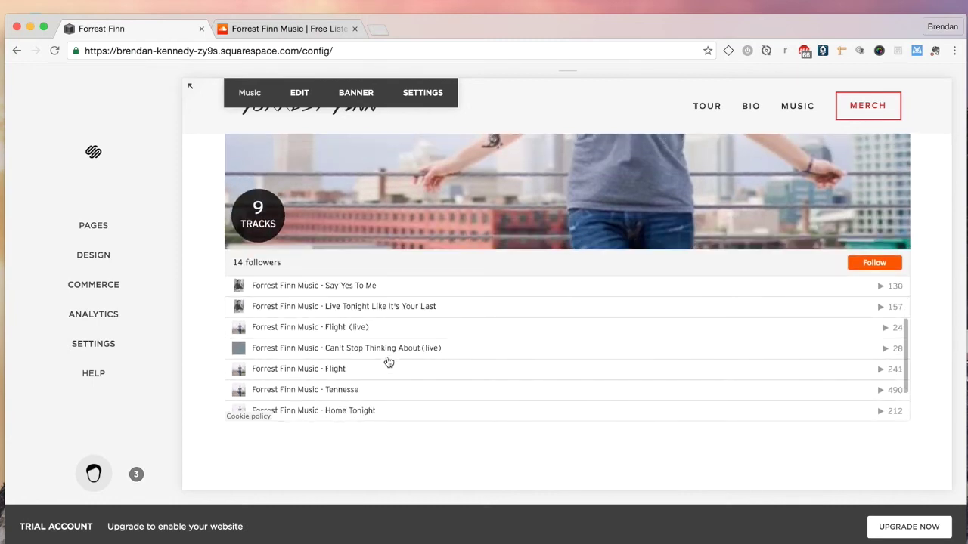
scroll(388, 363, "up", 6)
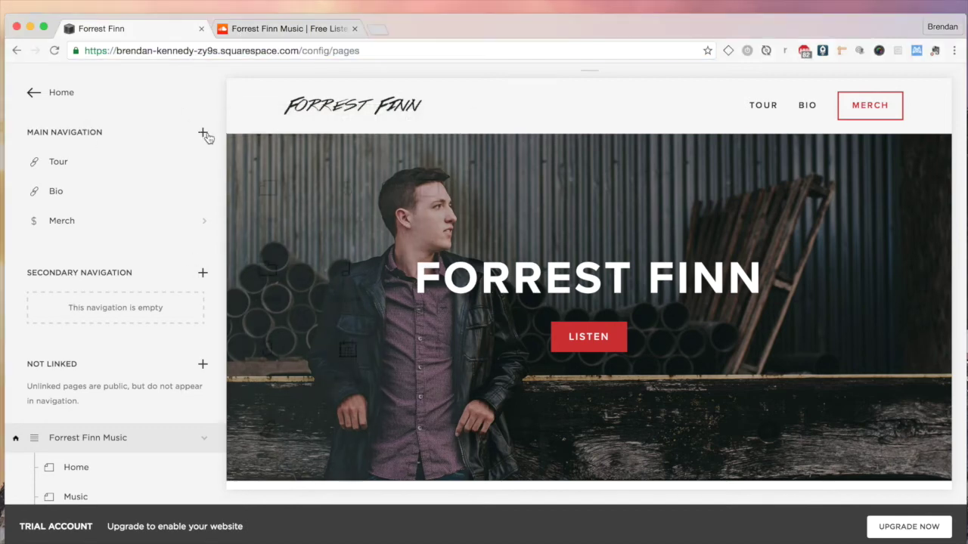
left_click(202, 133)
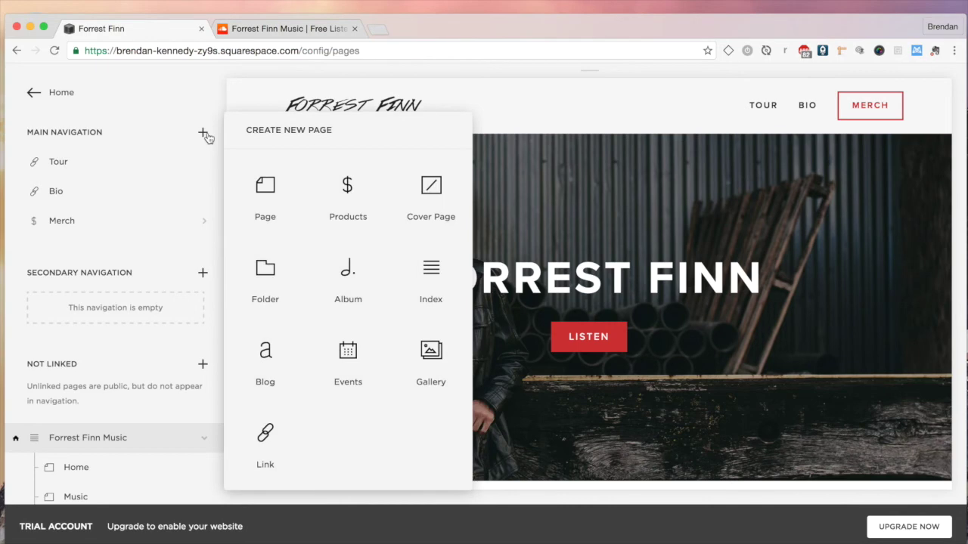
- Create an Album page named 'Music' at the top of the main navigation
left_click(349, 280)
type("Music")
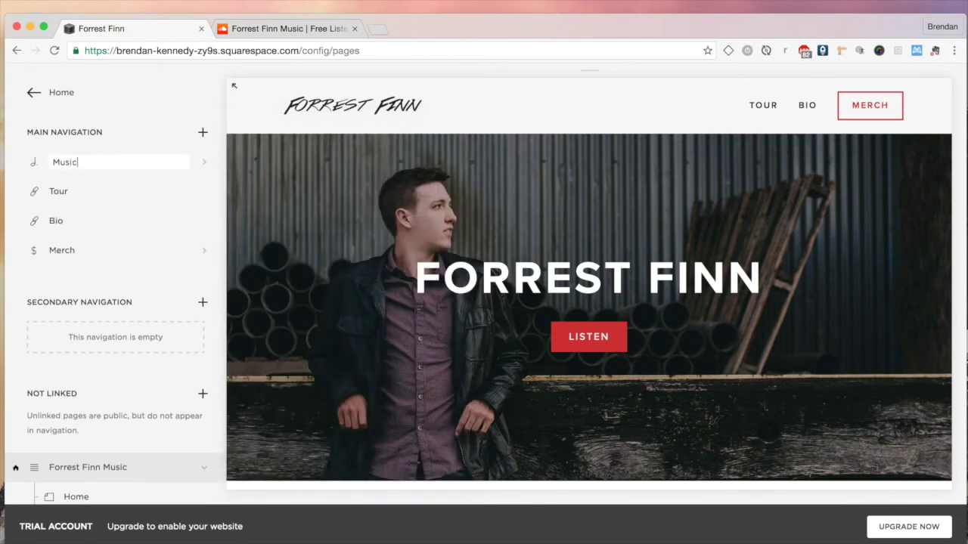
key("Return")
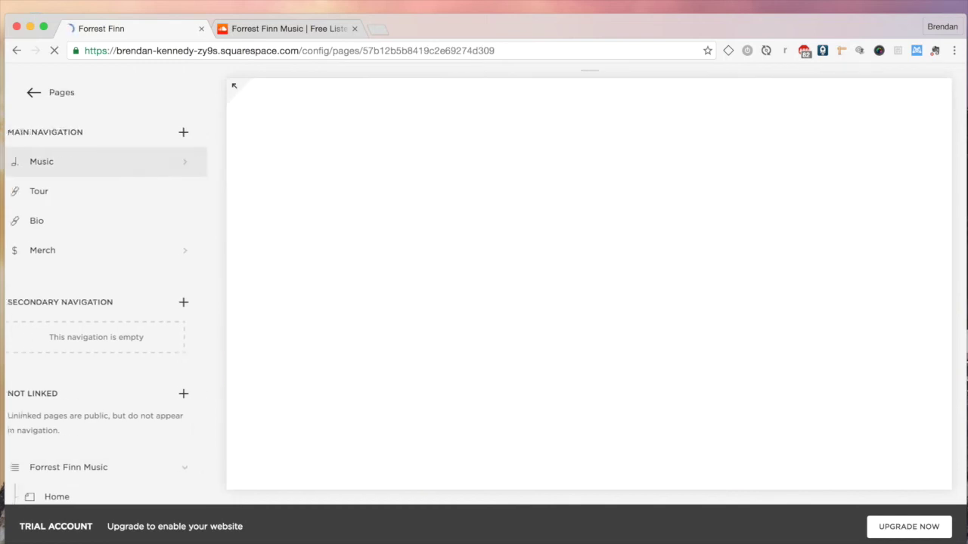
scroll(173, 227, "down", 3)
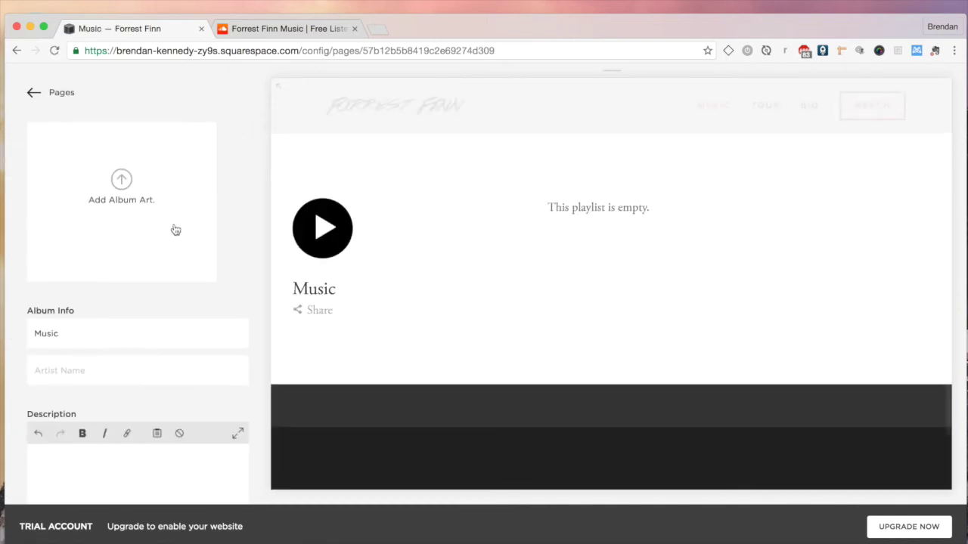
scroll(176, 230, "down", 3)
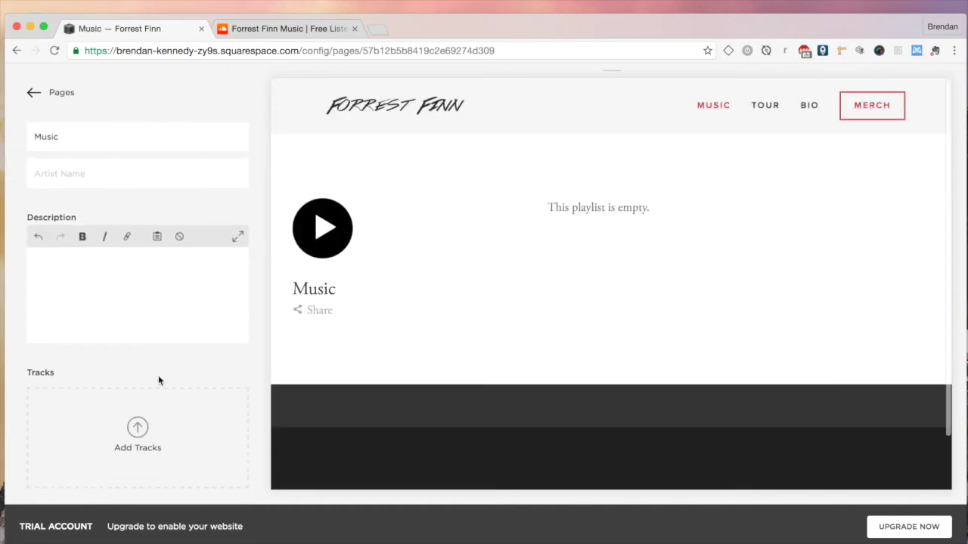
scroll(130, 304, "up", 5)
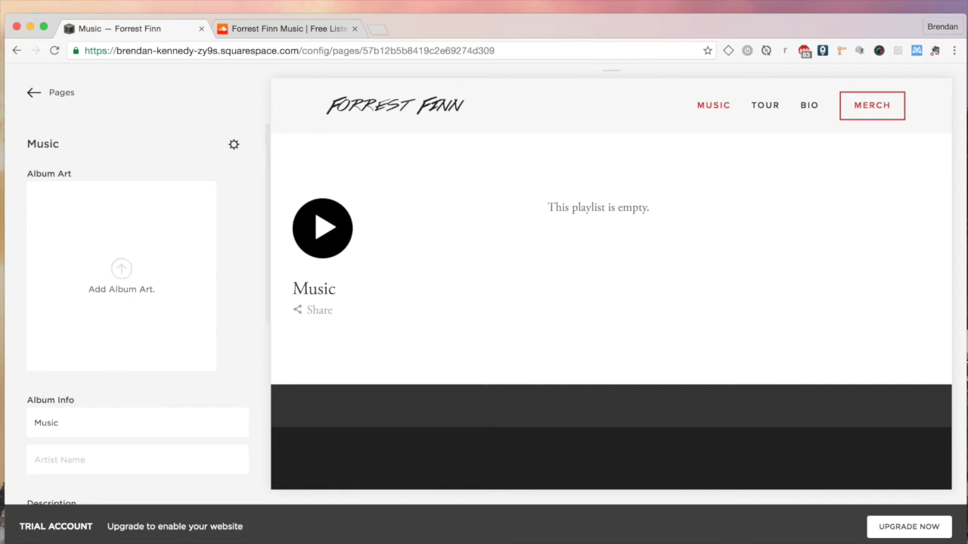
- Drop a cover photo onto Album Art and retitle the album 'Say Yes To Me'
left_click_drag(748, 68, 88, 275)
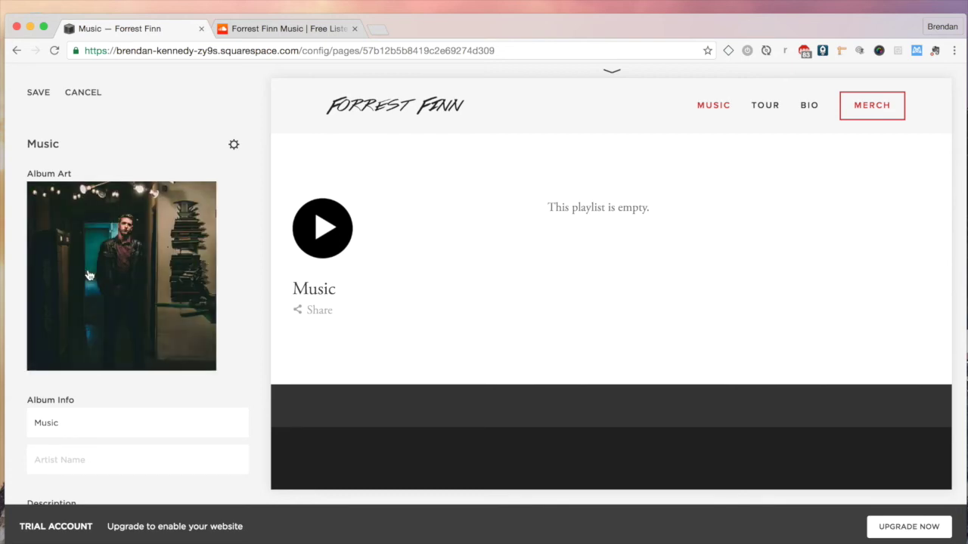
scroll(89, 274, "down", 3)
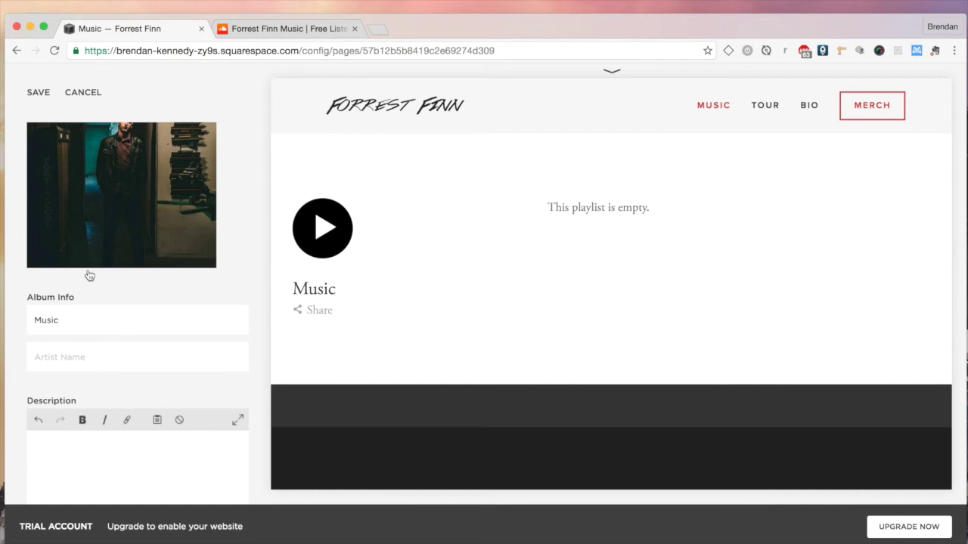
double_click(114, 327)
type("Say")
type(" yes")
type(" To Me")
- Enter 'Forrest Finn' as the artist and type a placeholder album description
scroll(148, 276, "down", 1)
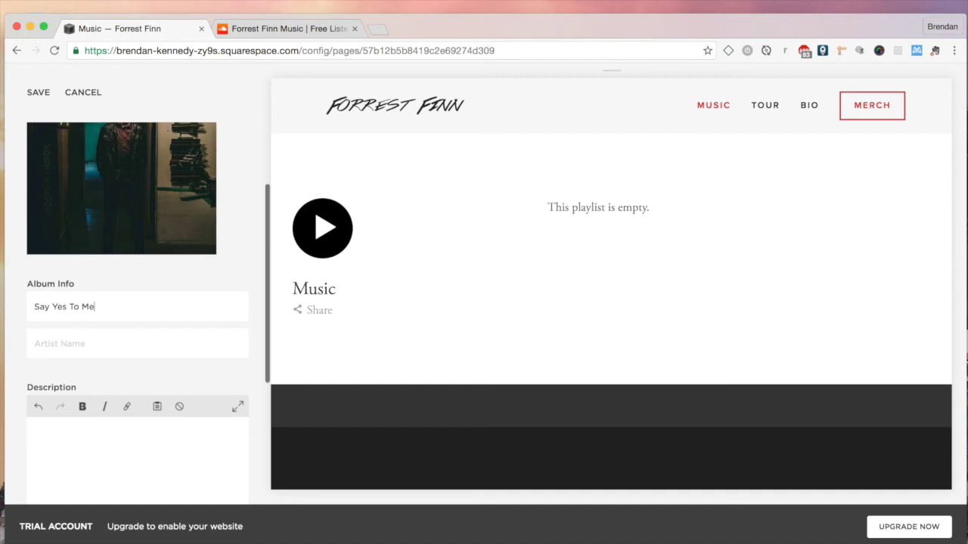
left_click(97, 335)
type("FOrrest")
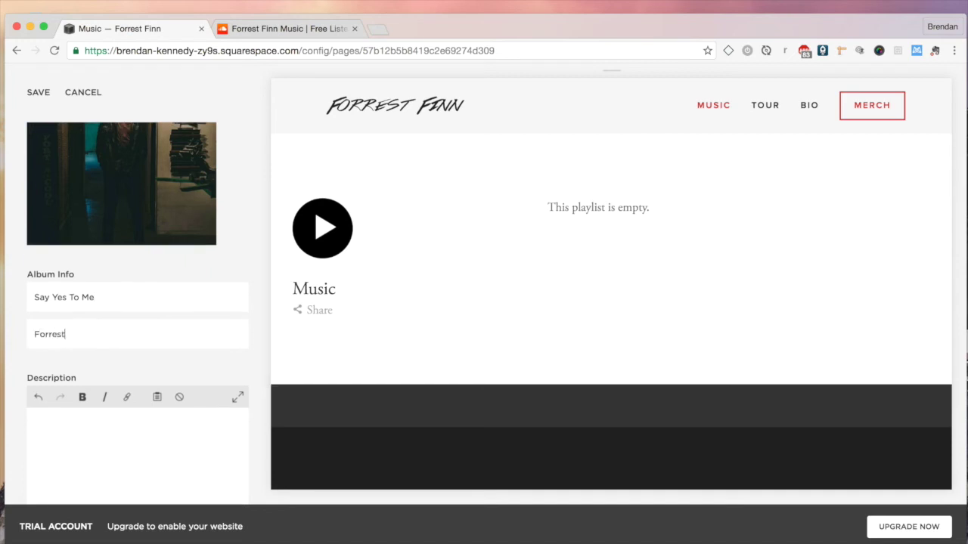
type(" Finn")
scroll(137, 340, "down", 2)
left_click(97, 403)
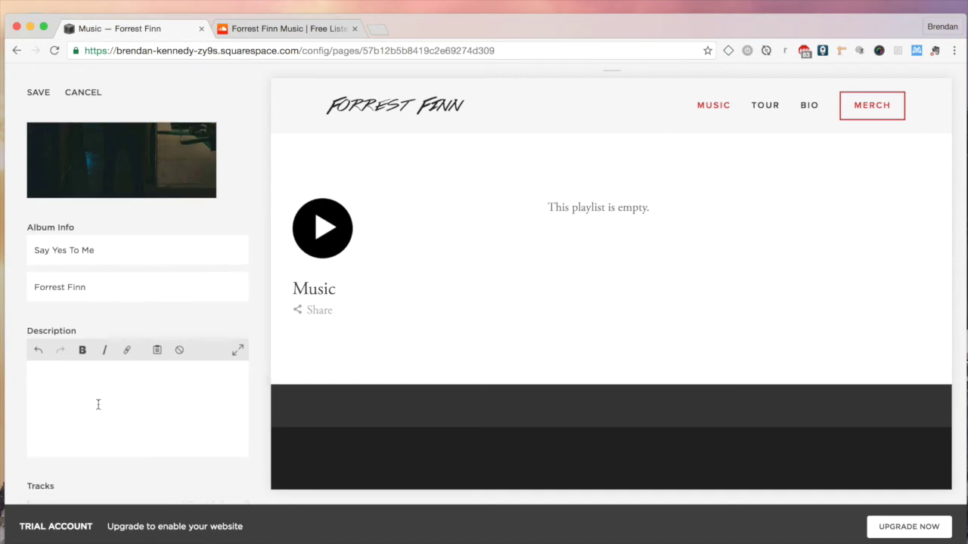
type("adf;aldsjfasd")
scroll(137, 340, "down", 2)
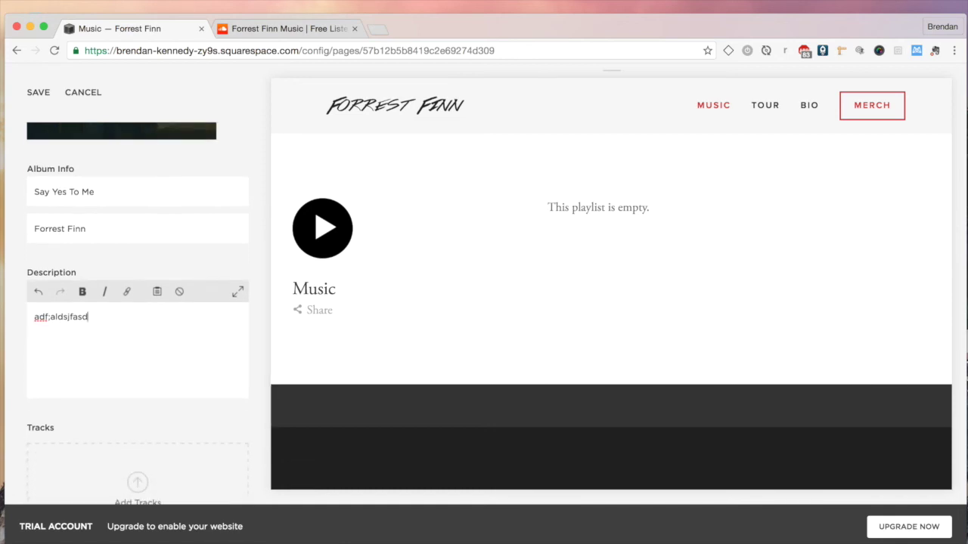
scroll(137, 303, "down", 4)
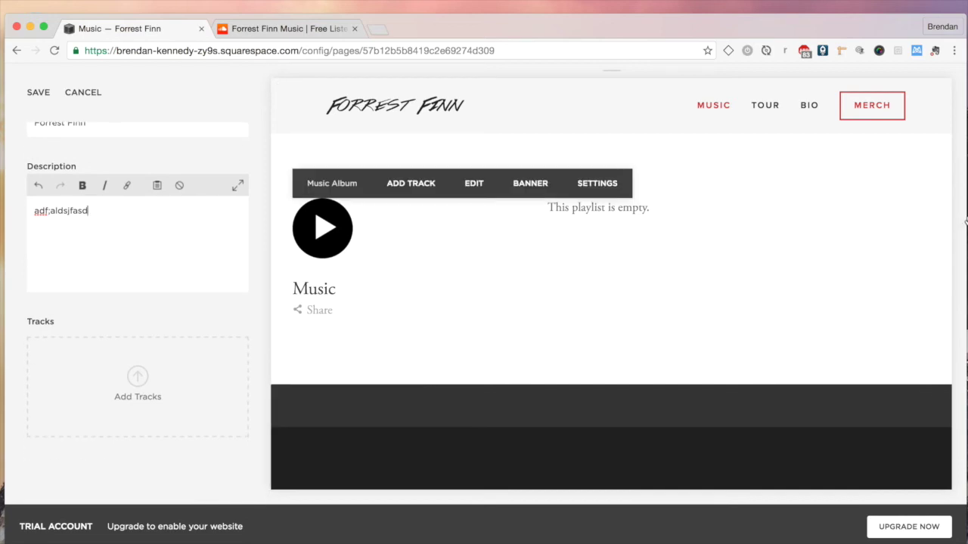
key("super+Tab")
key("super+Tab")
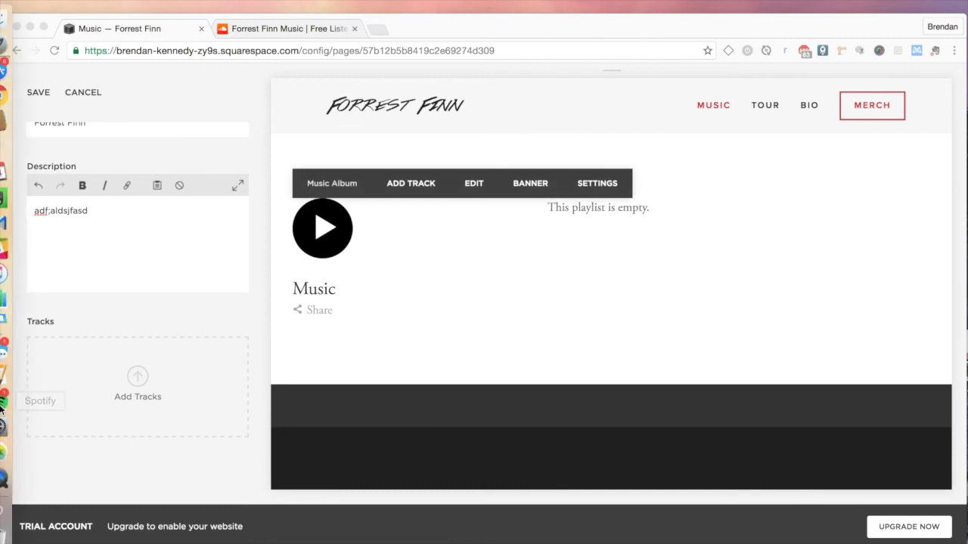
- In Finder, browse to Sobro Creative > Artist Management > Forrest Finn and list its files
left_click(6, 18)
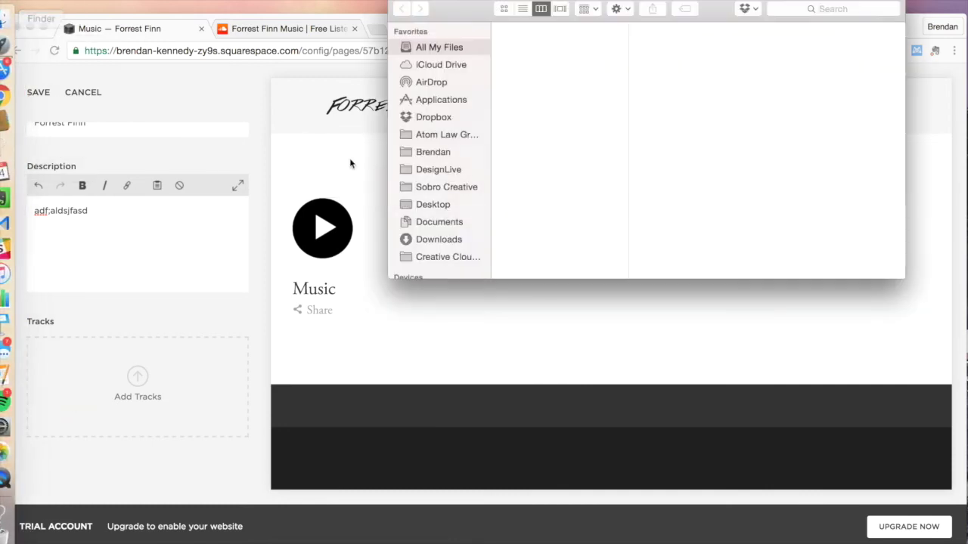
left_click(447, 171)
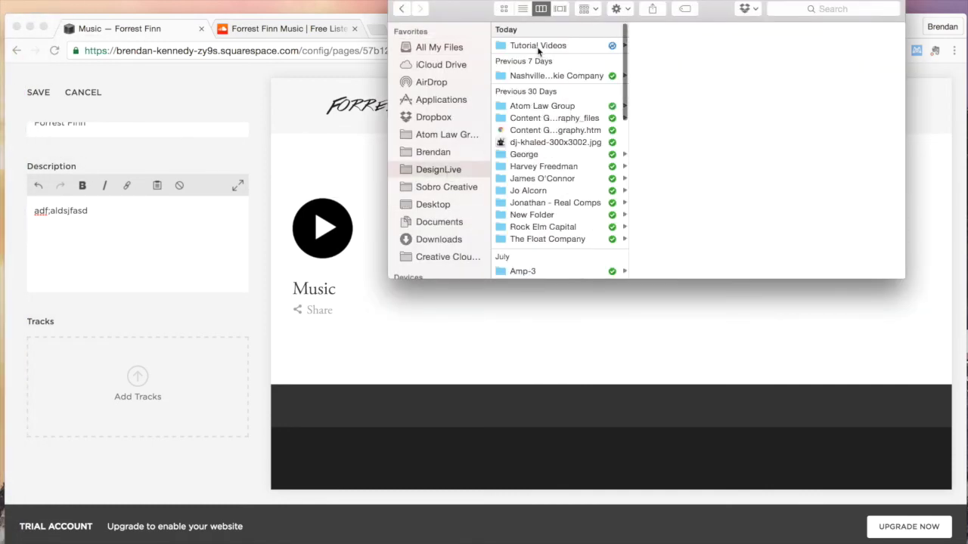
left_click(446, 187)
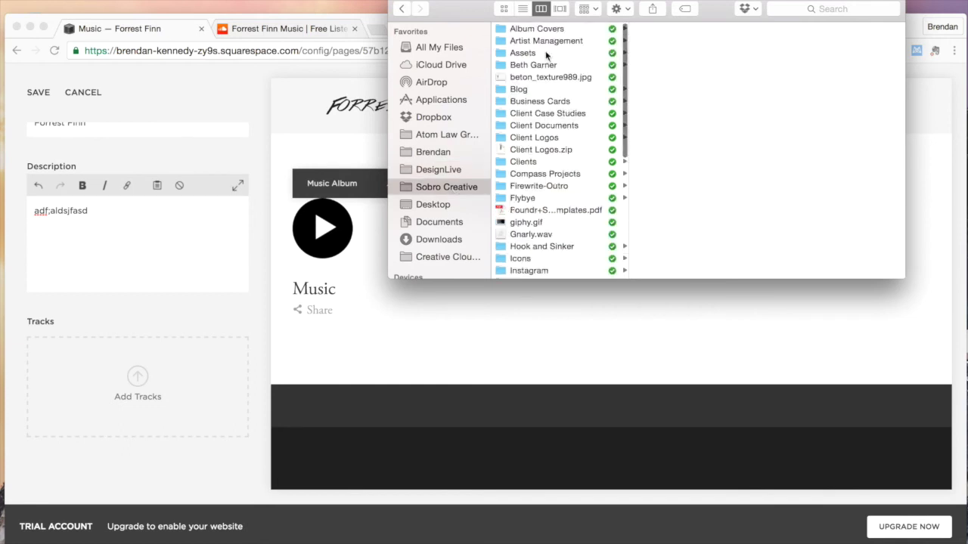
left_click(547, 41)
left_click(716, 51)
left_click(670, 41)
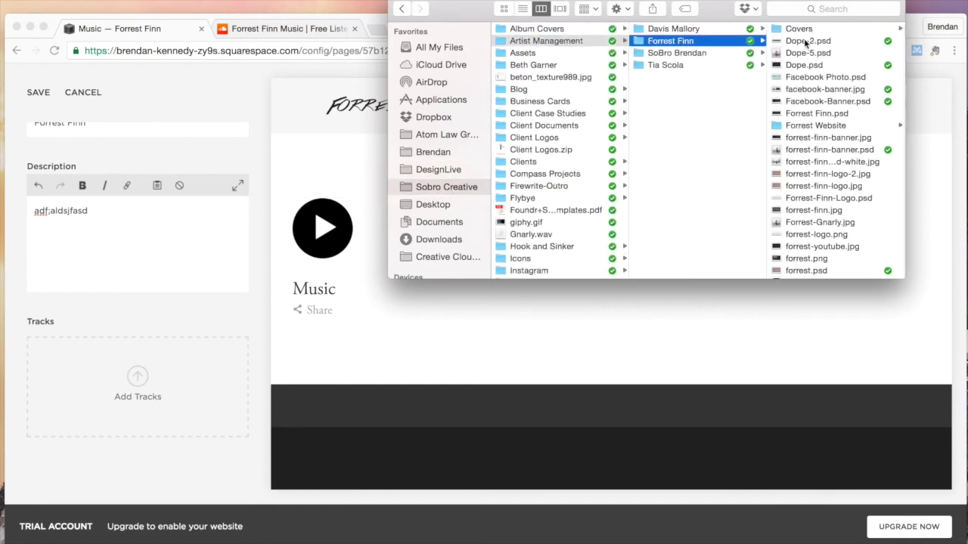
left_click(804, 41)
- Upload say-yes-to-me.mp3 to the album's Add Tracks, adding the 3:54 track
scroll(645, 212, "down", 3)
scroll(645, 217, "down", 2)
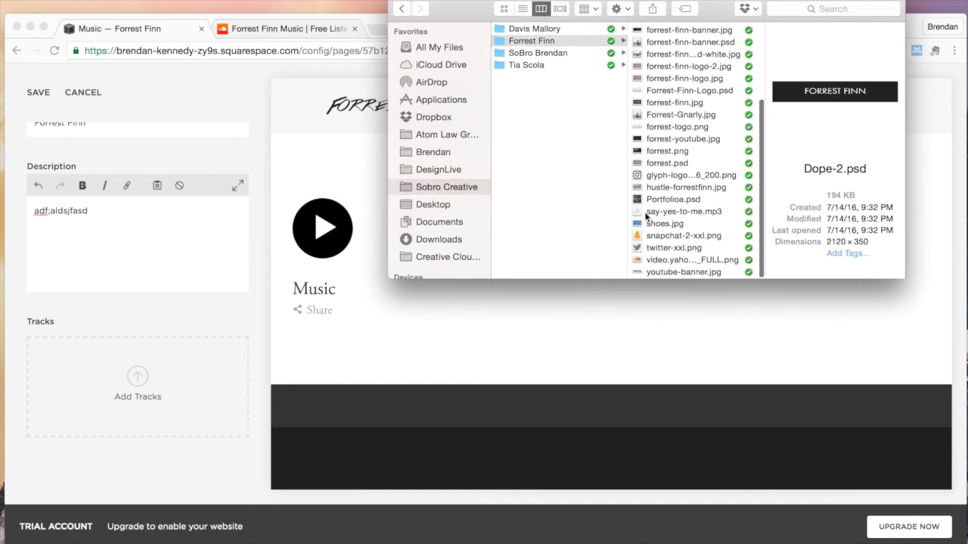
left_click(676, 214)
left_click_drag(675, 217, 122, 387)
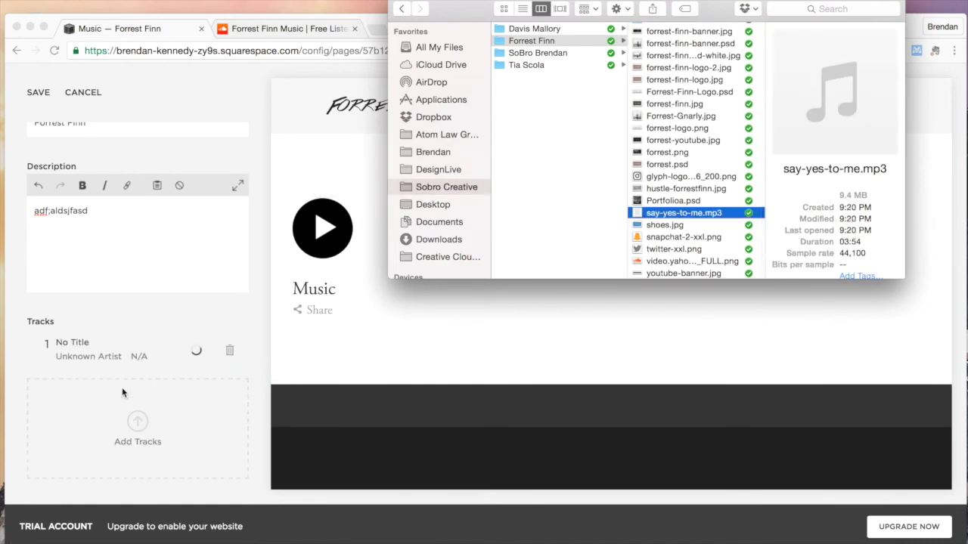
left_click(156, 322)
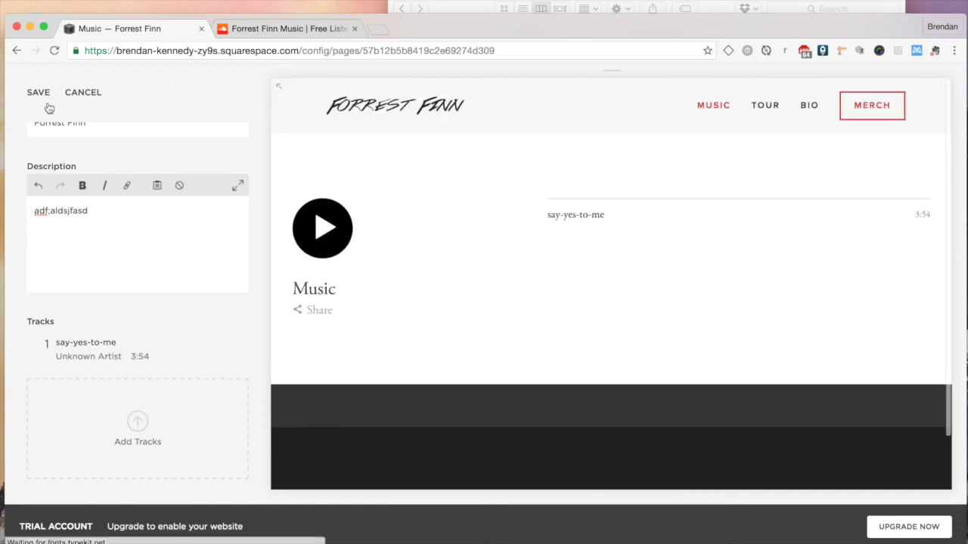
- Save the Say Yes To Me album and check its preview with cover art and track
left_click(40, 93)
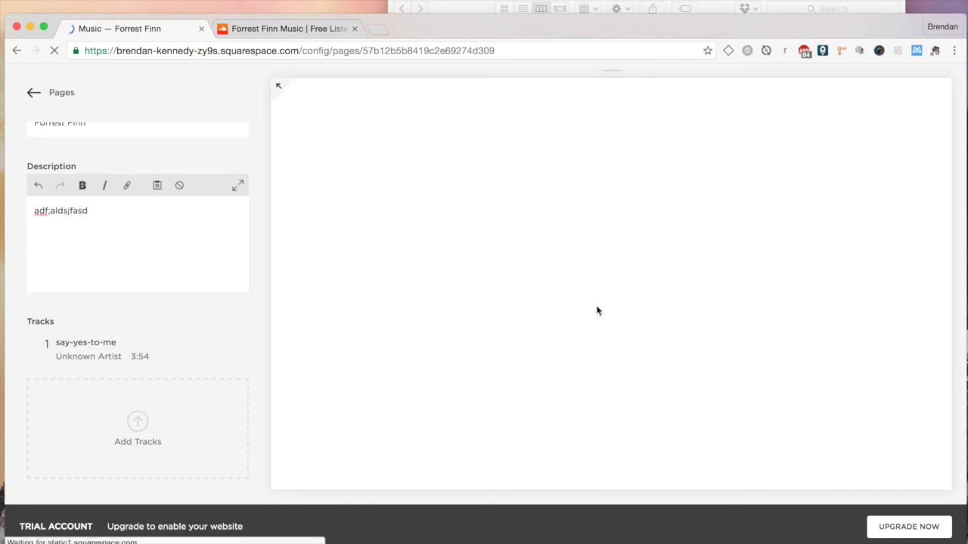
scroll(596, 311, "down", 1)
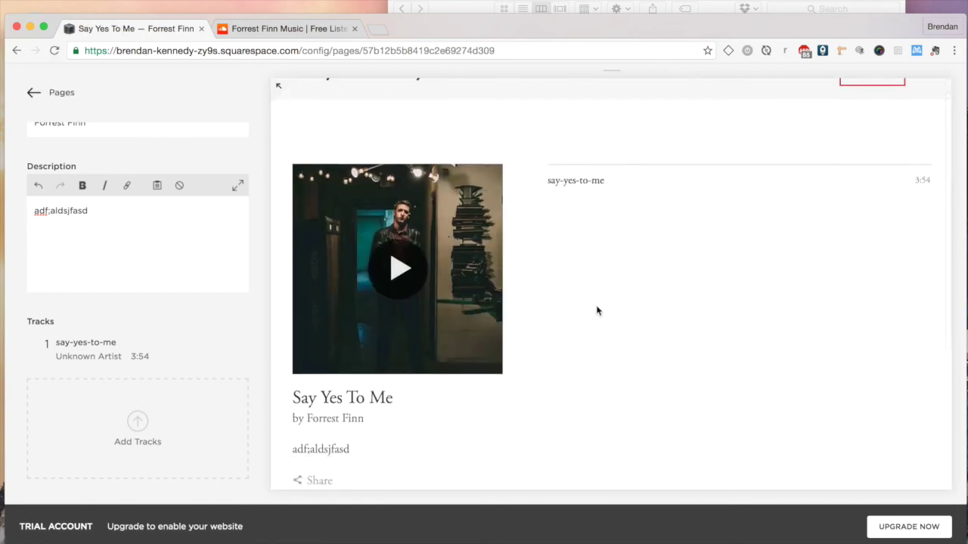
scroll(596, 311, "up", 1)
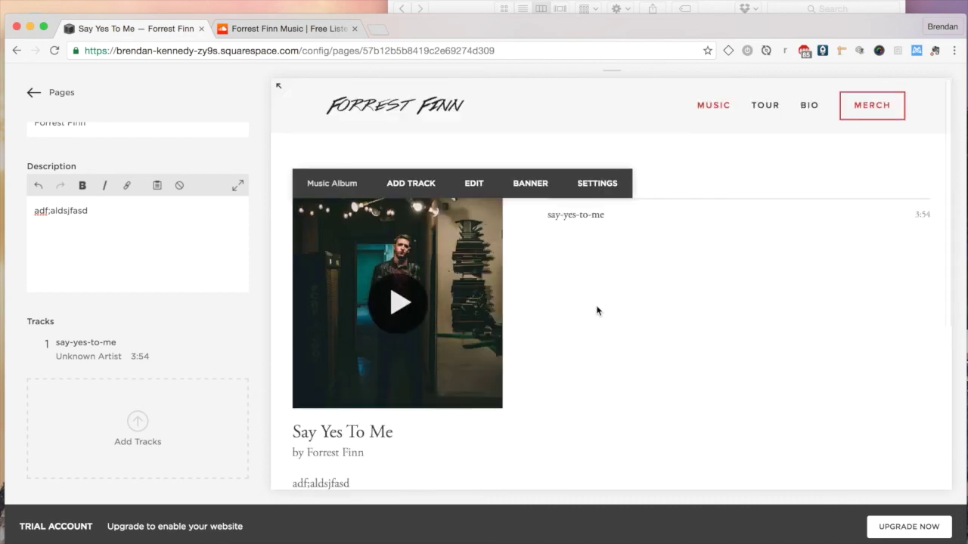